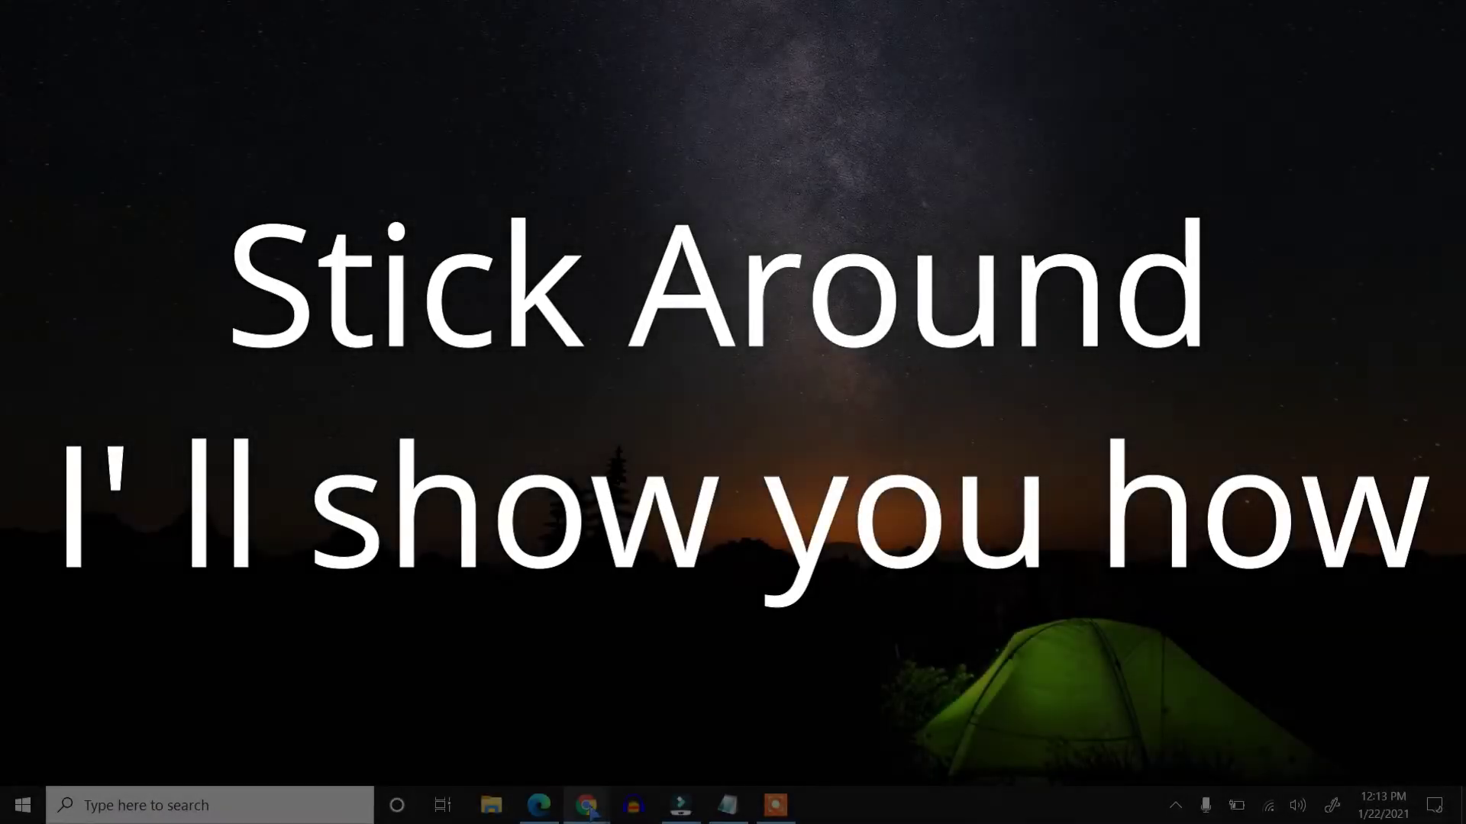
- Bring Chrome back and load studio.youtube.com to reach the Channel dashboard
mouse_move(586, 805)
click(691, 739)
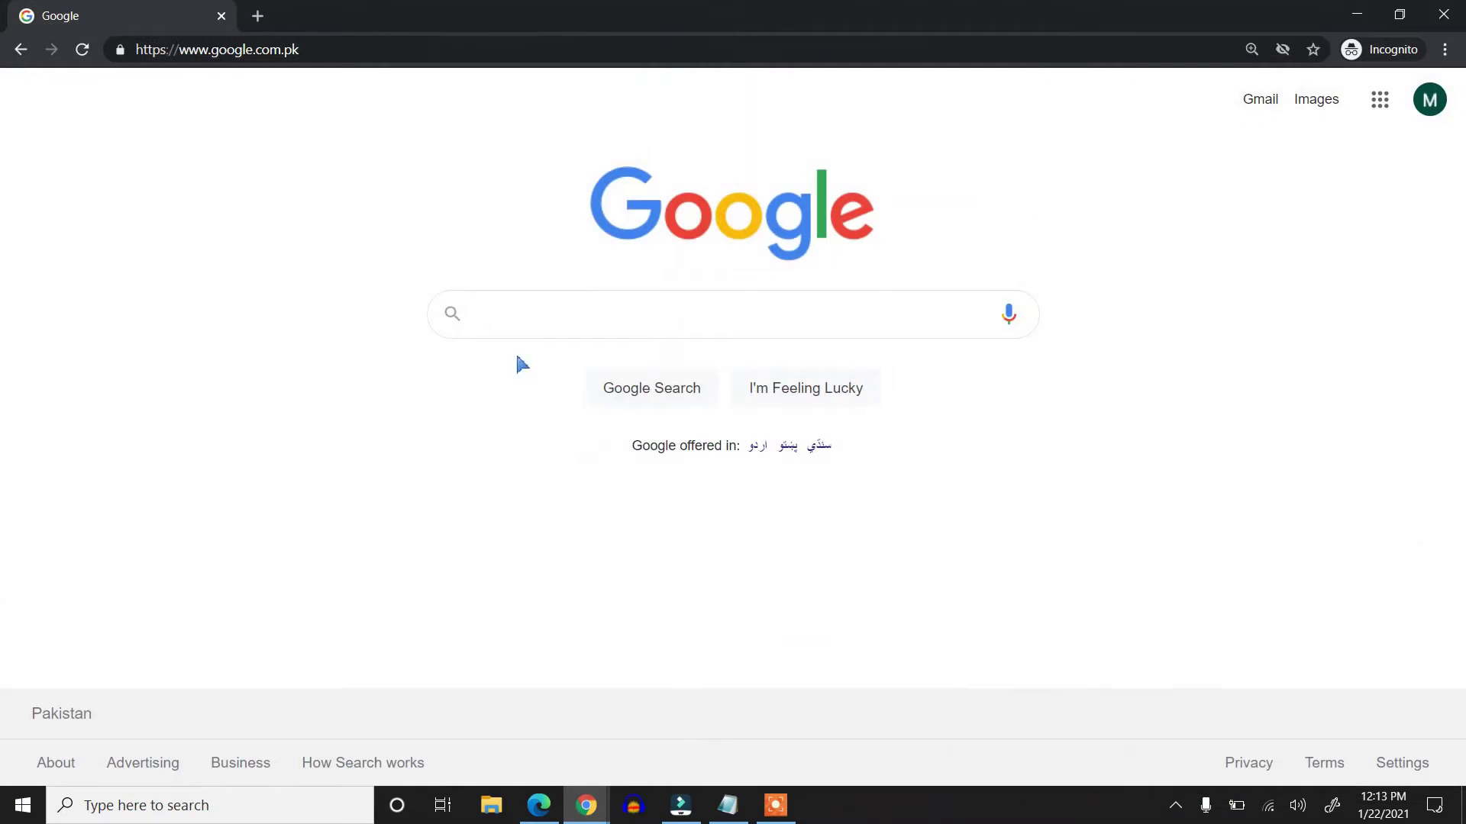
click(342, 50)
text(studio.)
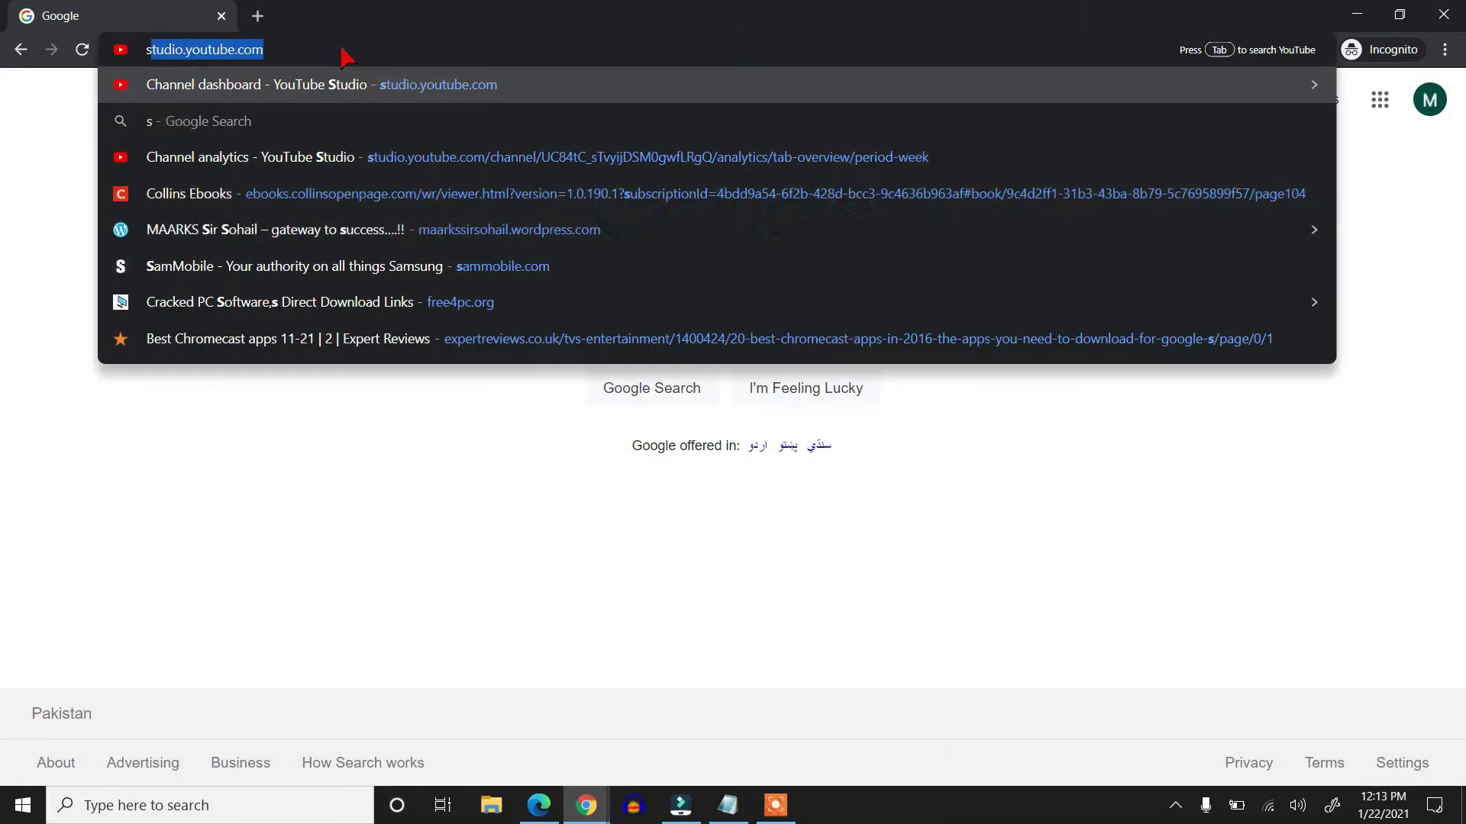
text(youtube.com)
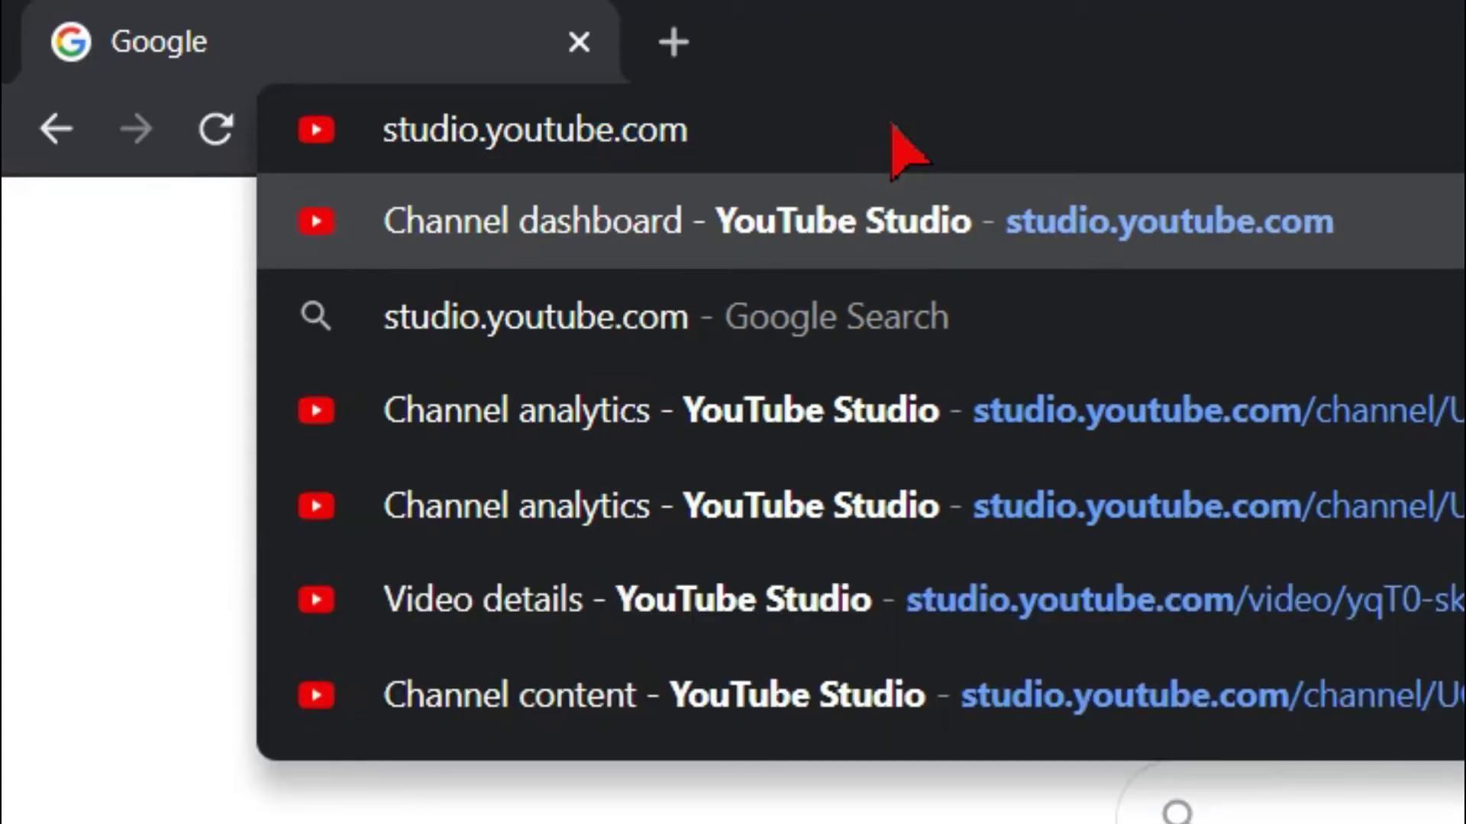
key(Return)
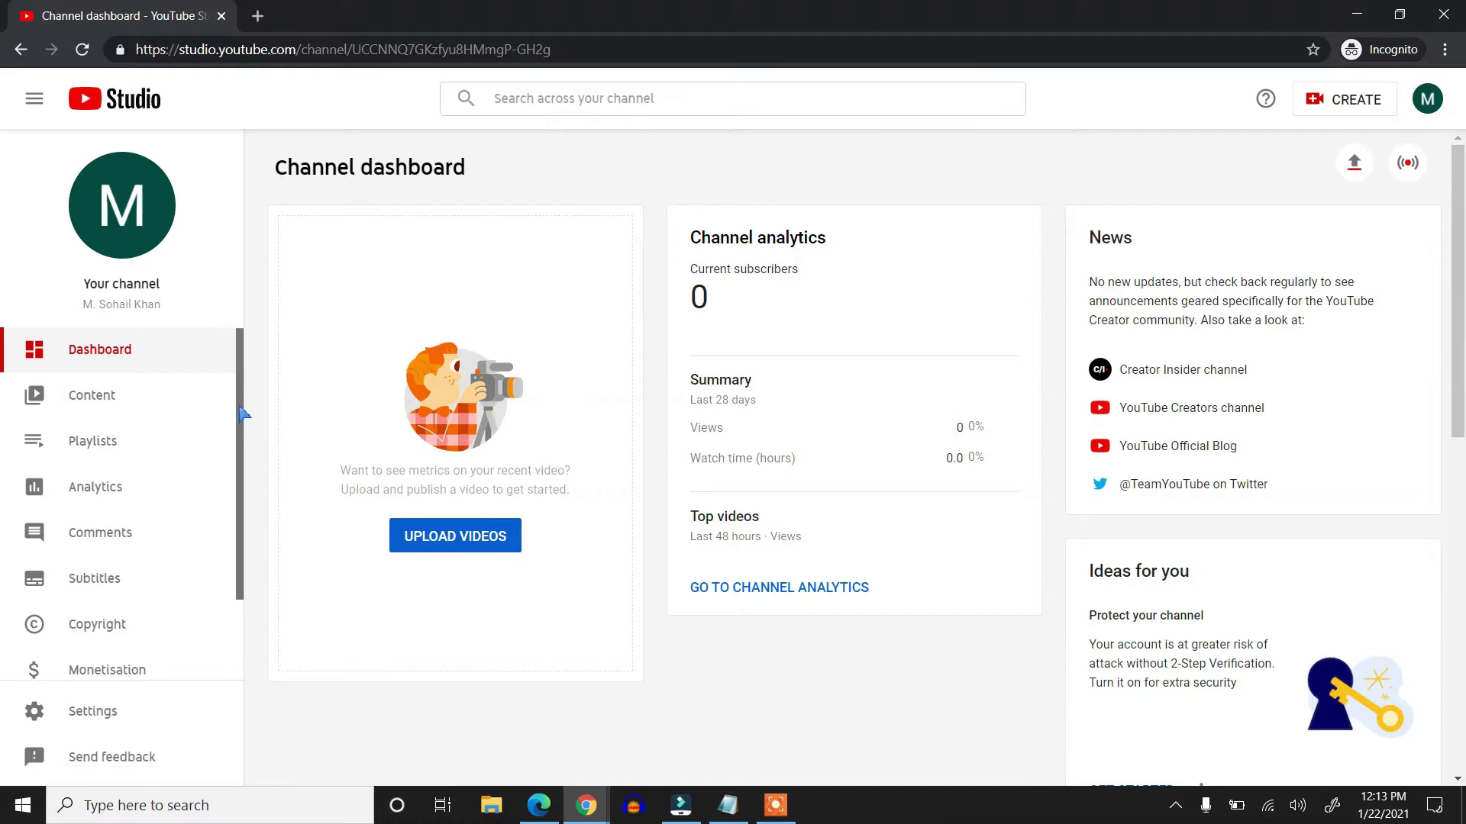
- Go to Customisation in the Studio sidebar and switch to its Basic info tab
scroll(241, 428, down, 2)
drag(243, 434, 239, 569)
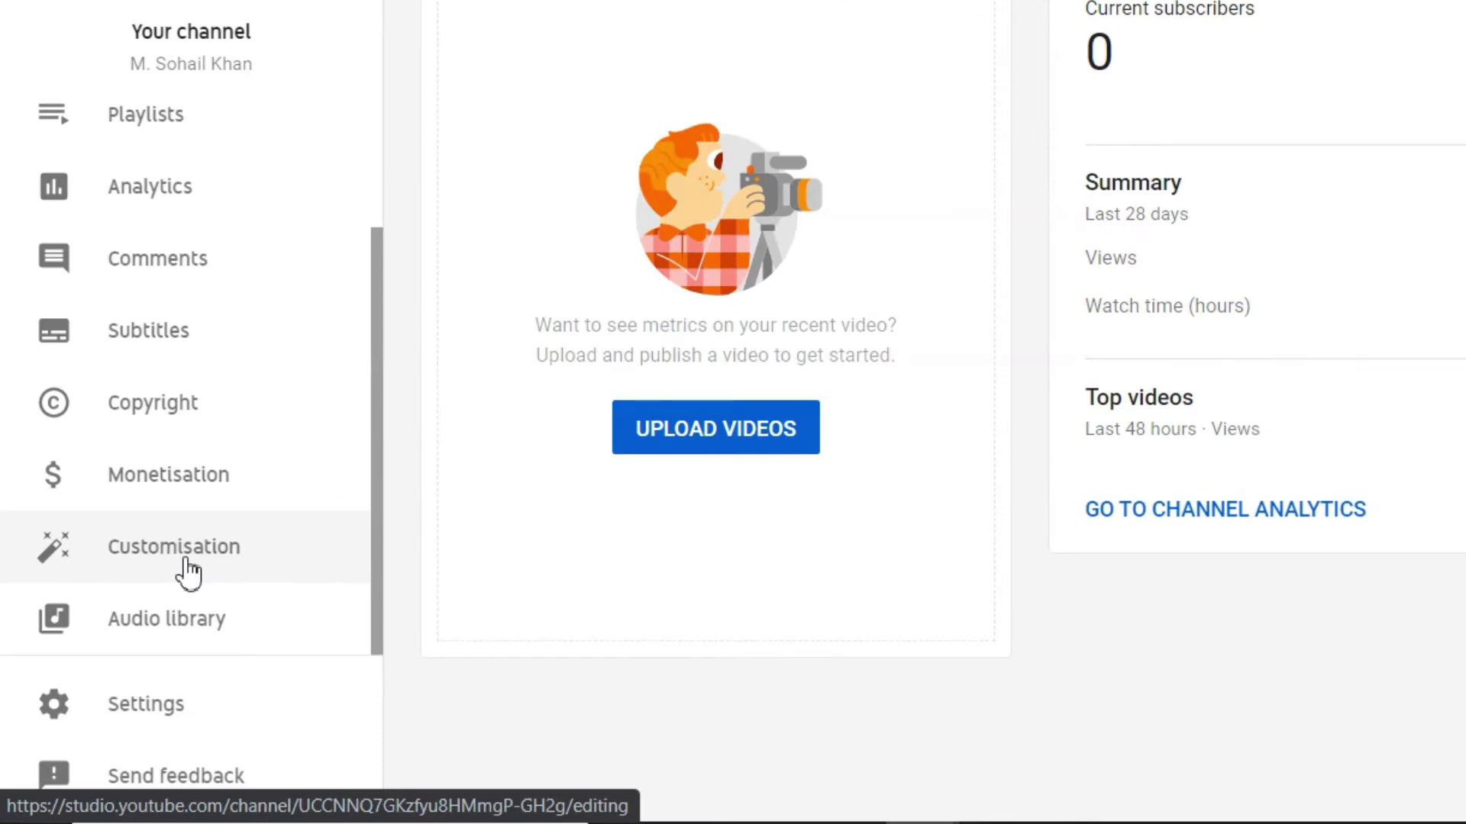
click(188, 574)
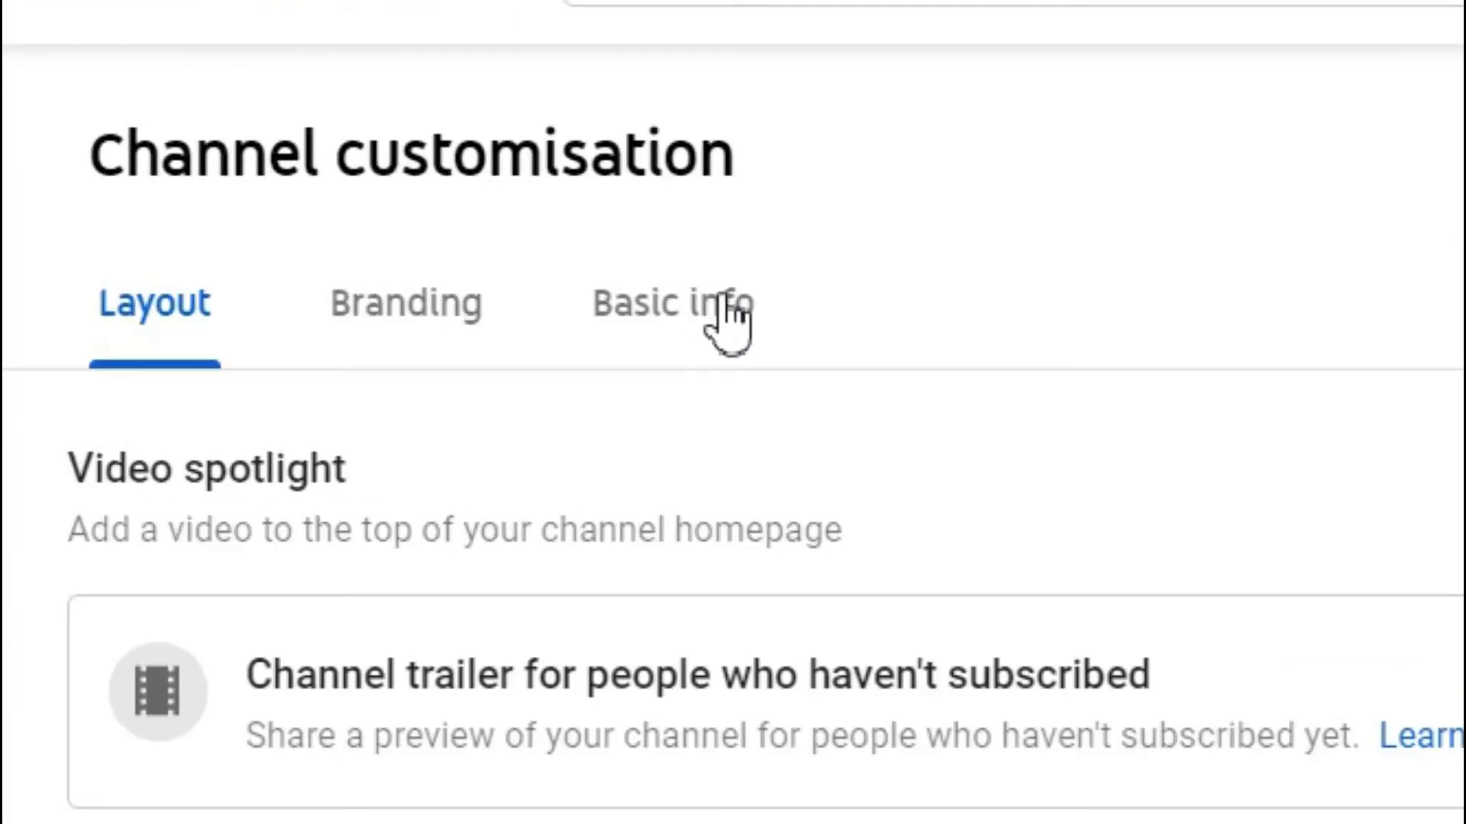
click(722, 304)
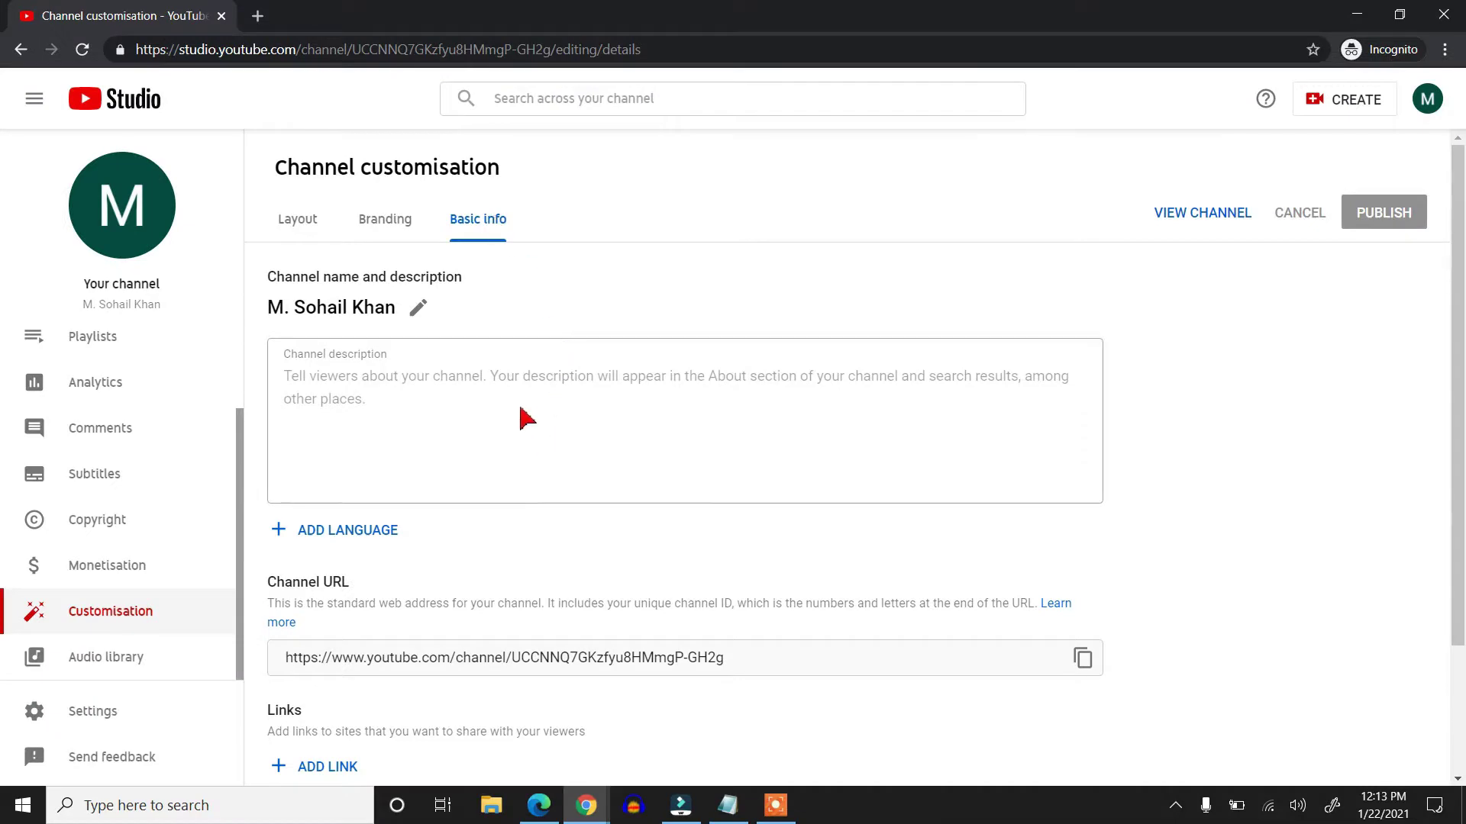
- Copy the first Notepad paragraph into the Channel description box
click(509, 399)
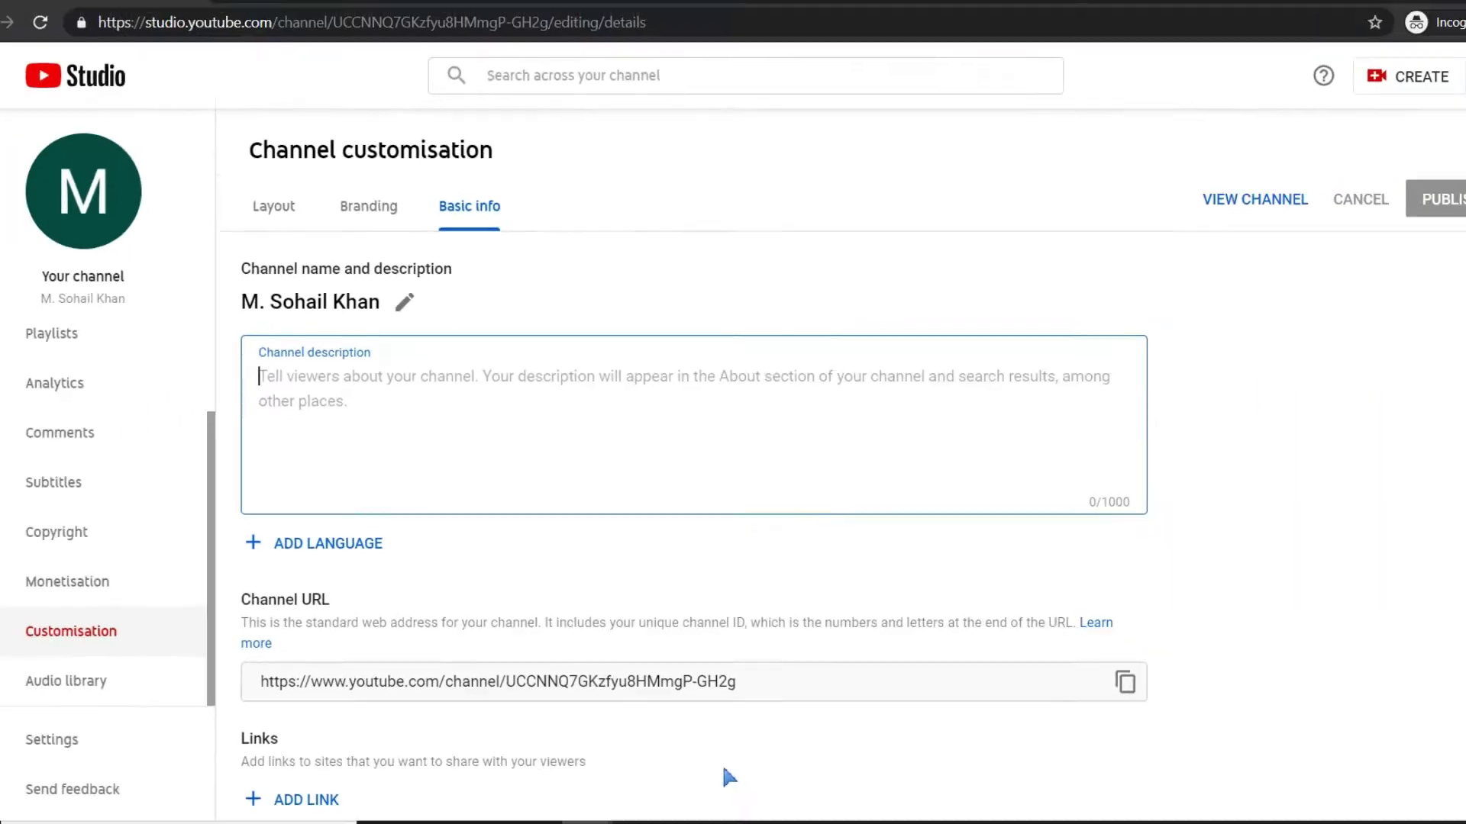
click(743, 823)
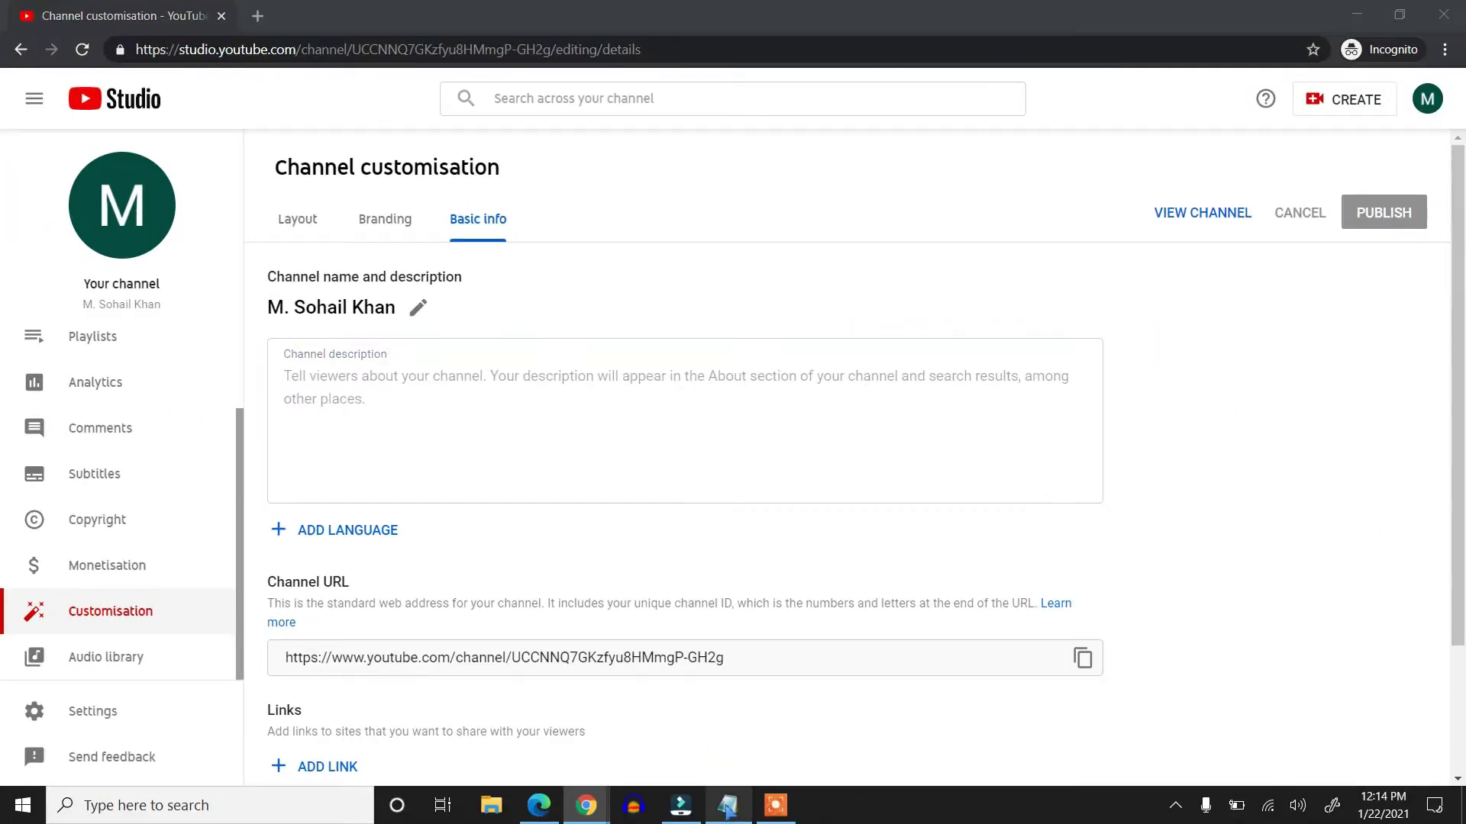
drag(945, 293, 599, 132)
key(ctrl+c)
right_click(651, 213)
click(435, 225)
click(1282, 105)
right_click(448, 383)
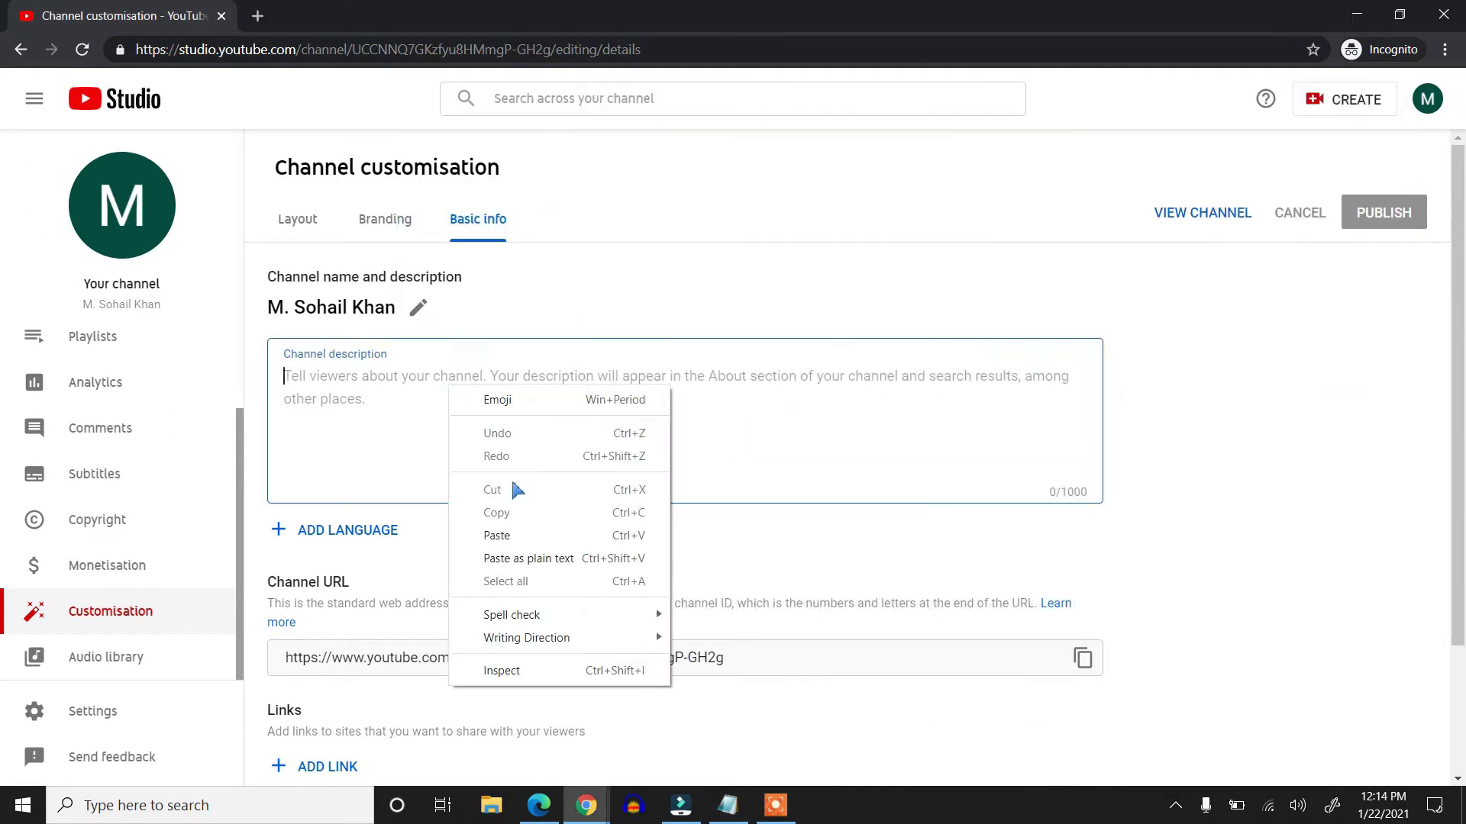
click(532, 540)
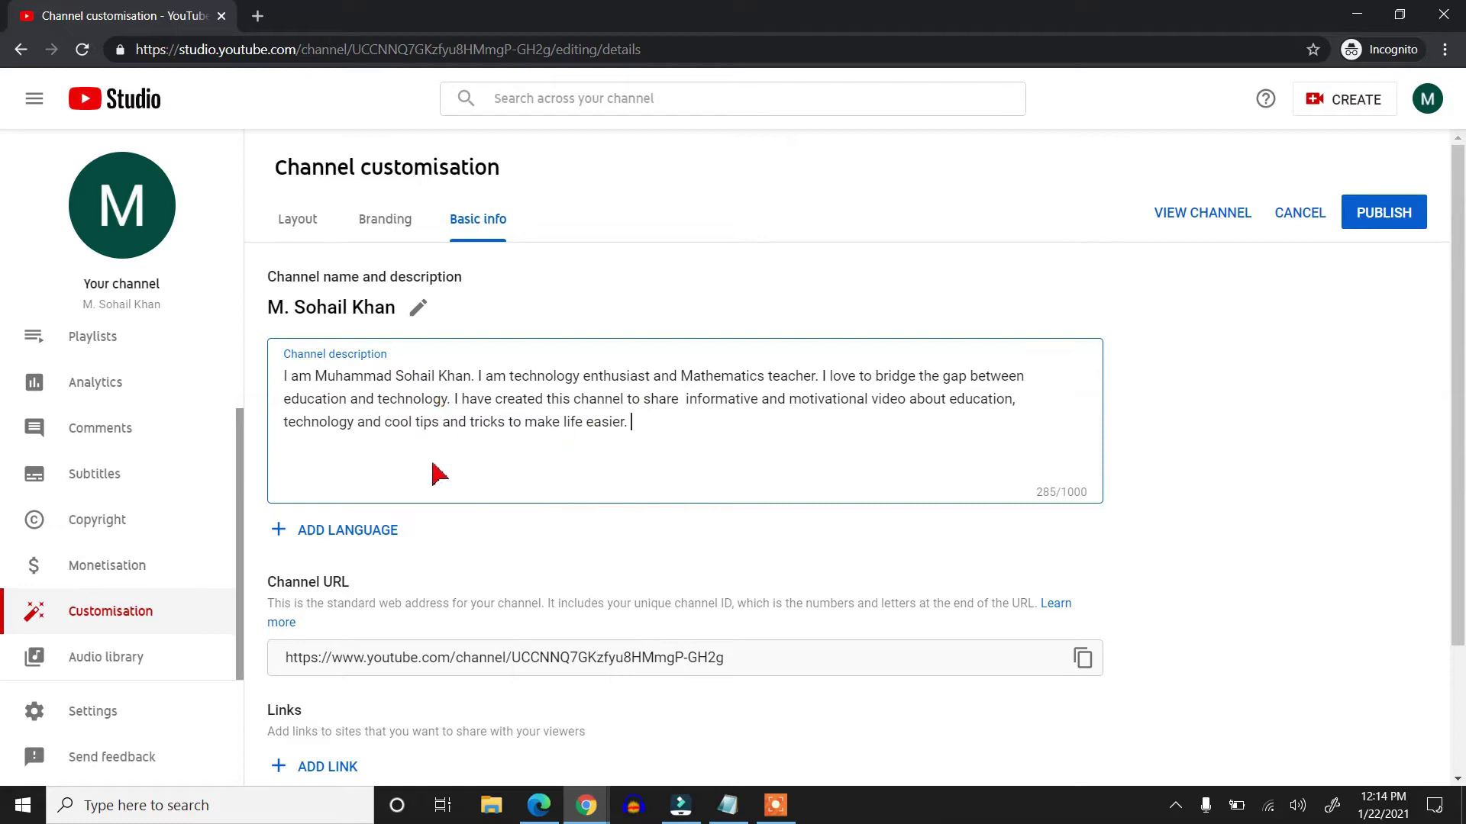
scroll(672, 464, down, 2)
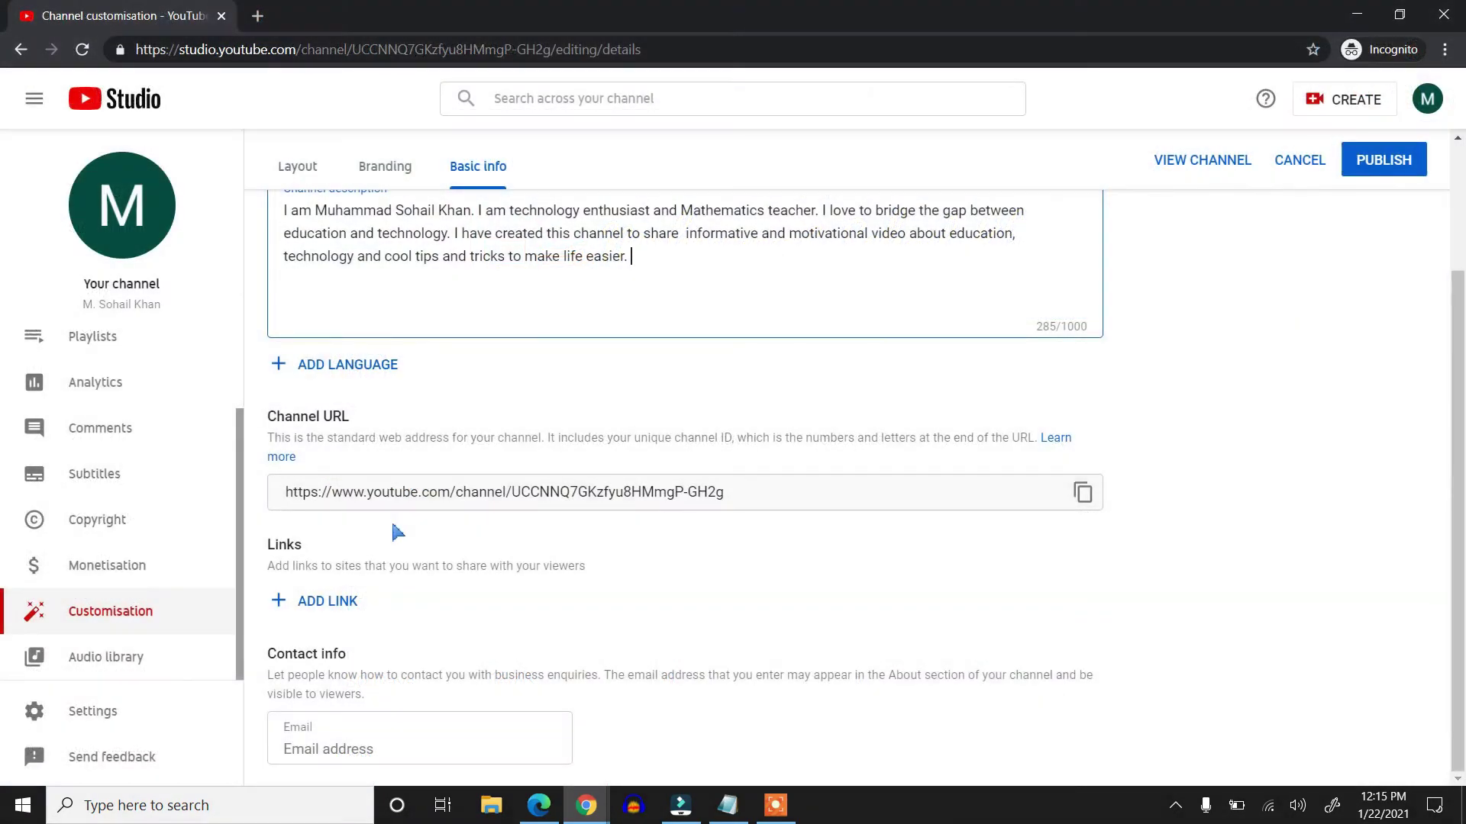
click(397, 532)
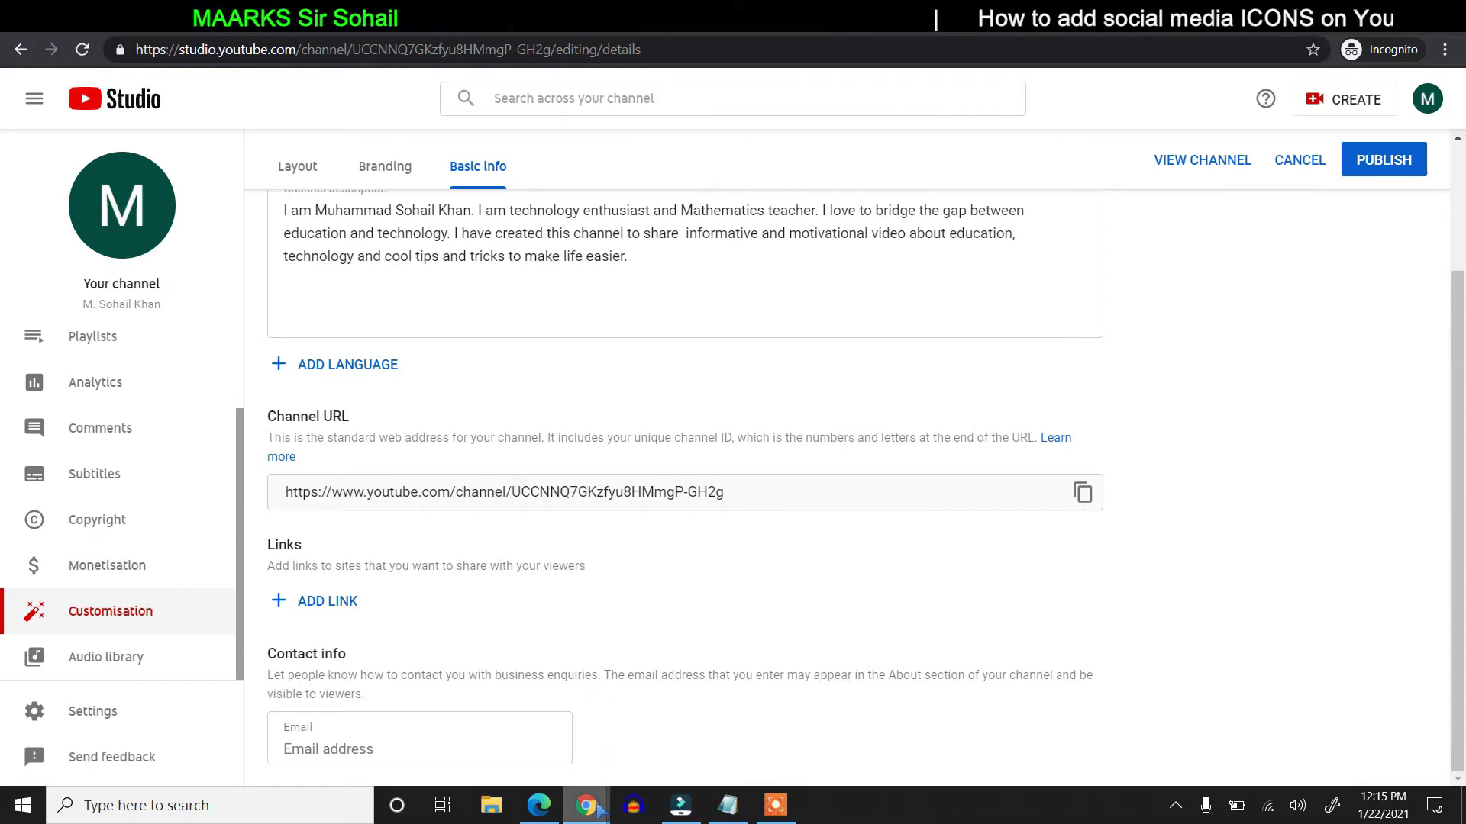
- Add a new link entry titled Subscribe here in the Links section
mouse_move(595, 808)
click(527, 698)
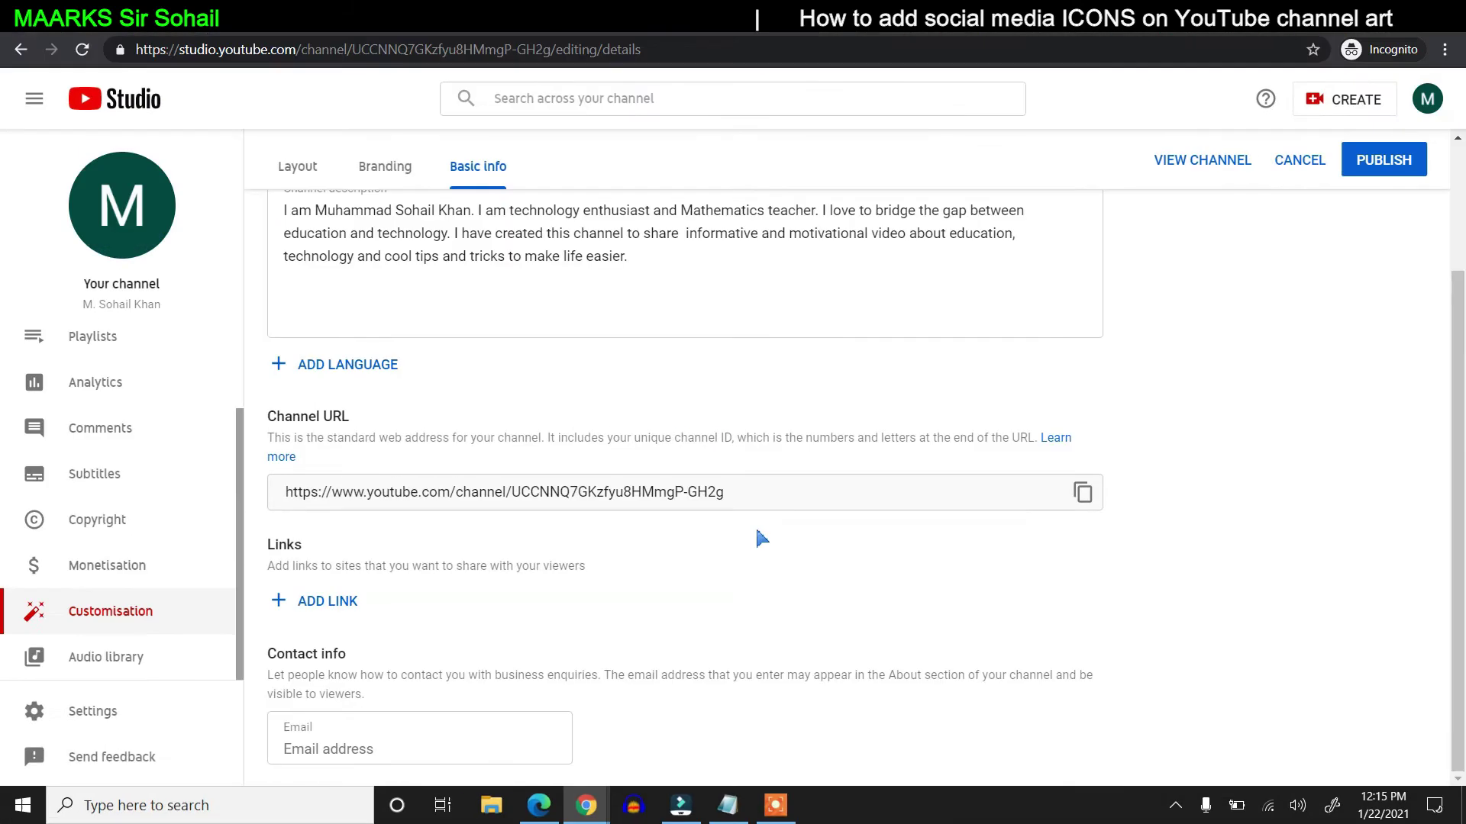
scroll(758, 539, up, 3)
scroll(758, 539, down, 3)
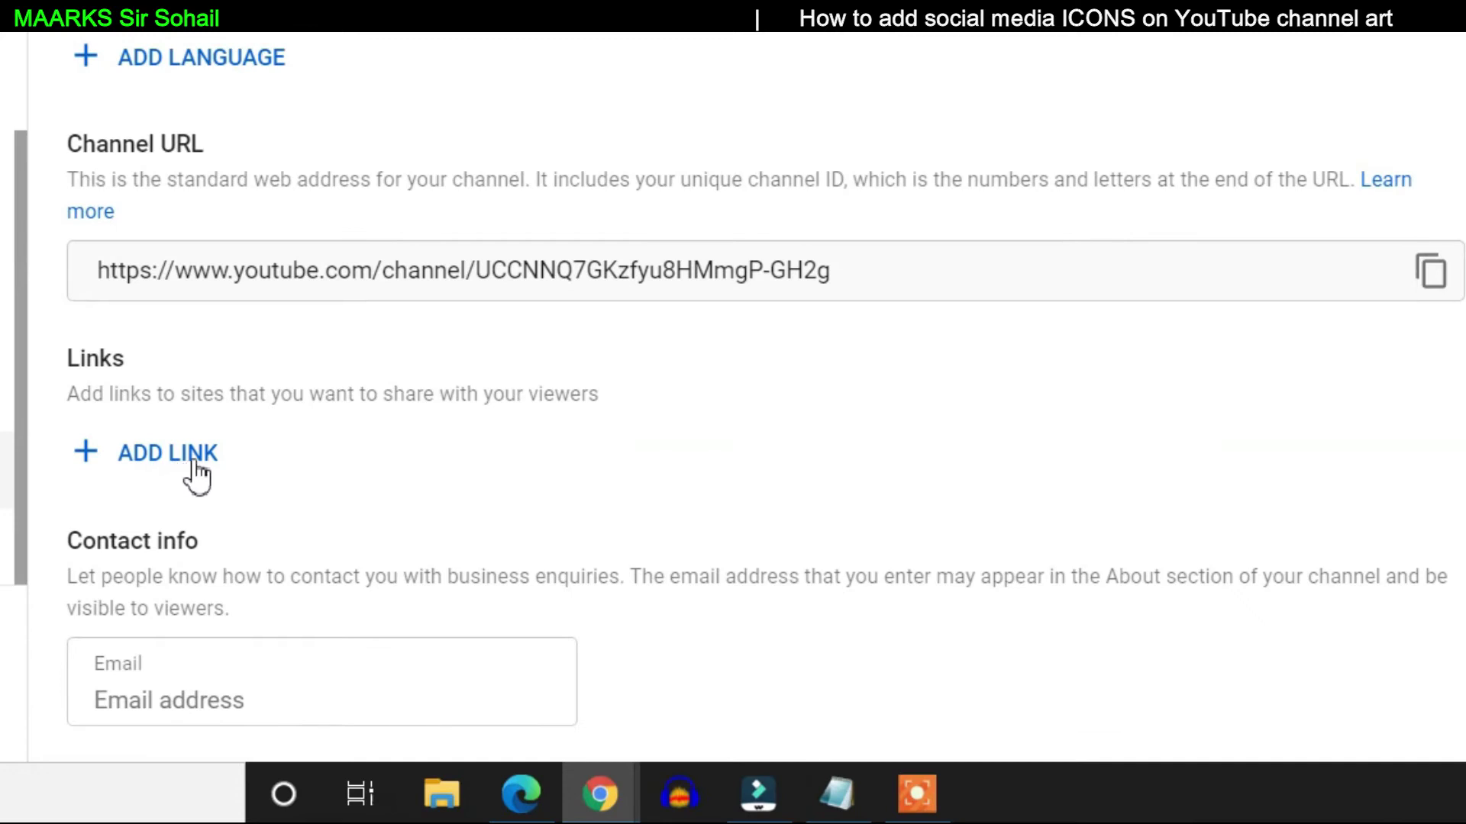
click(174, 452)
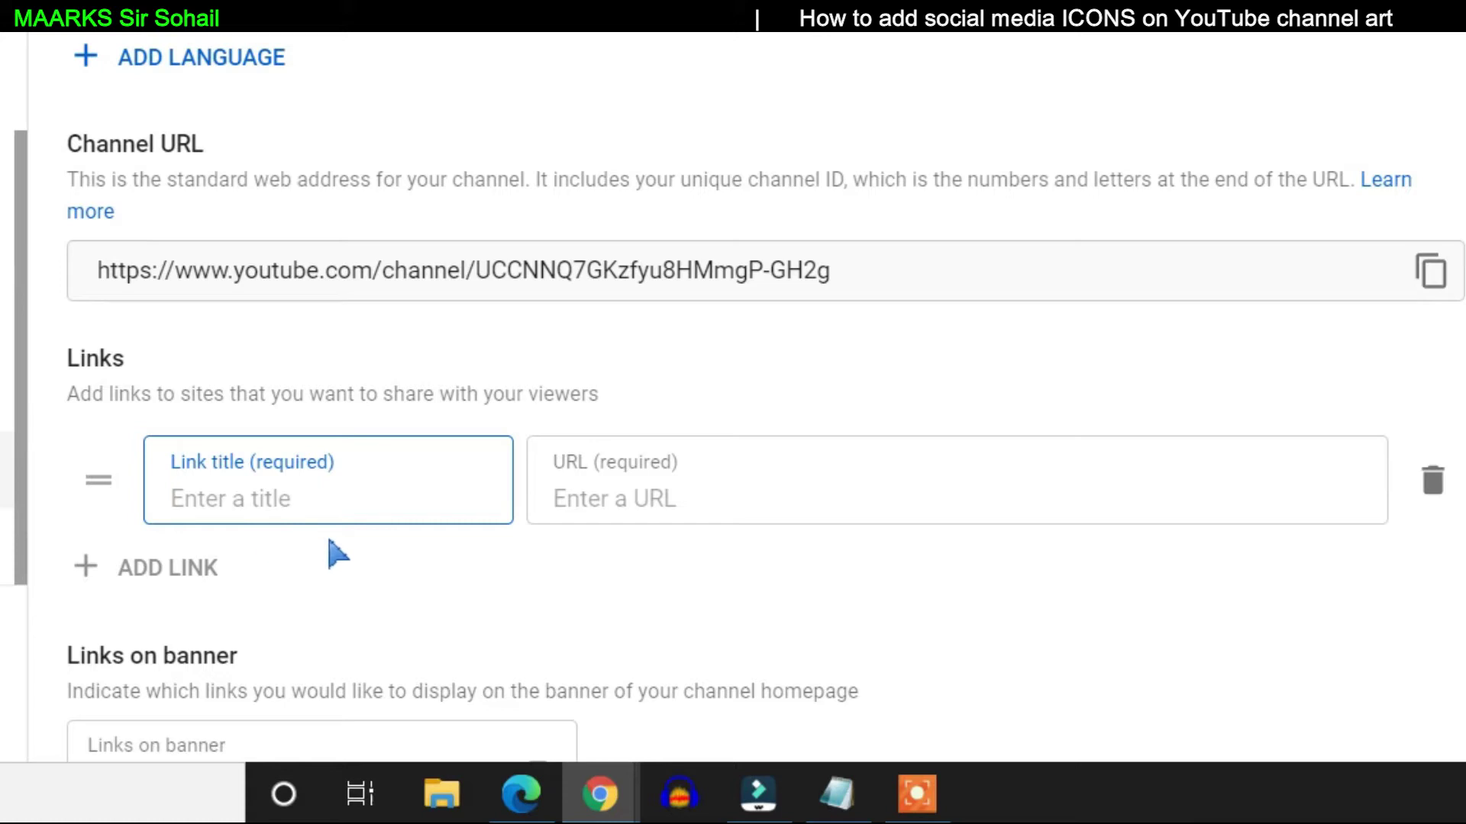
text(Subscribe here)
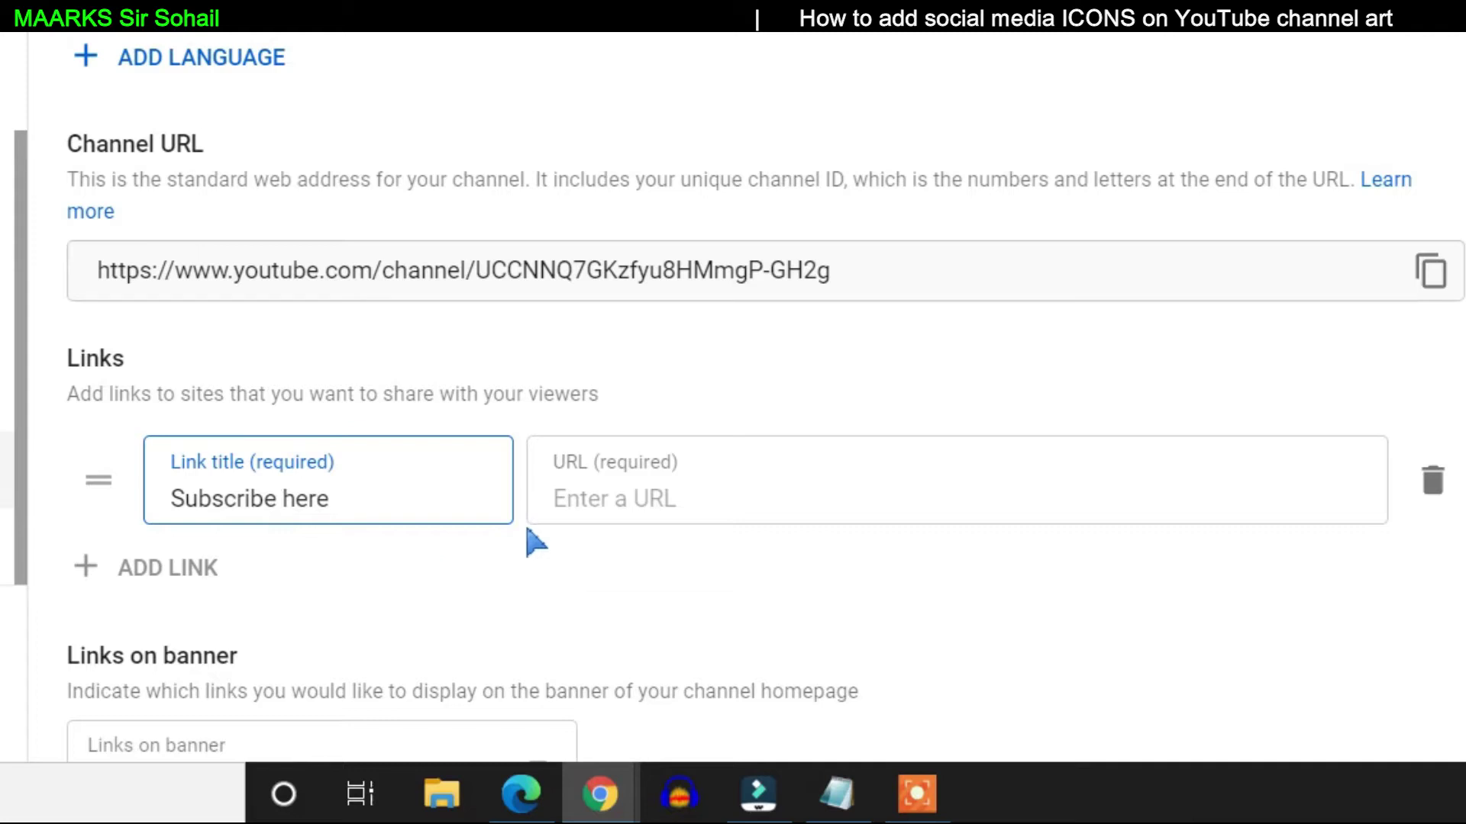
click(694, 498)
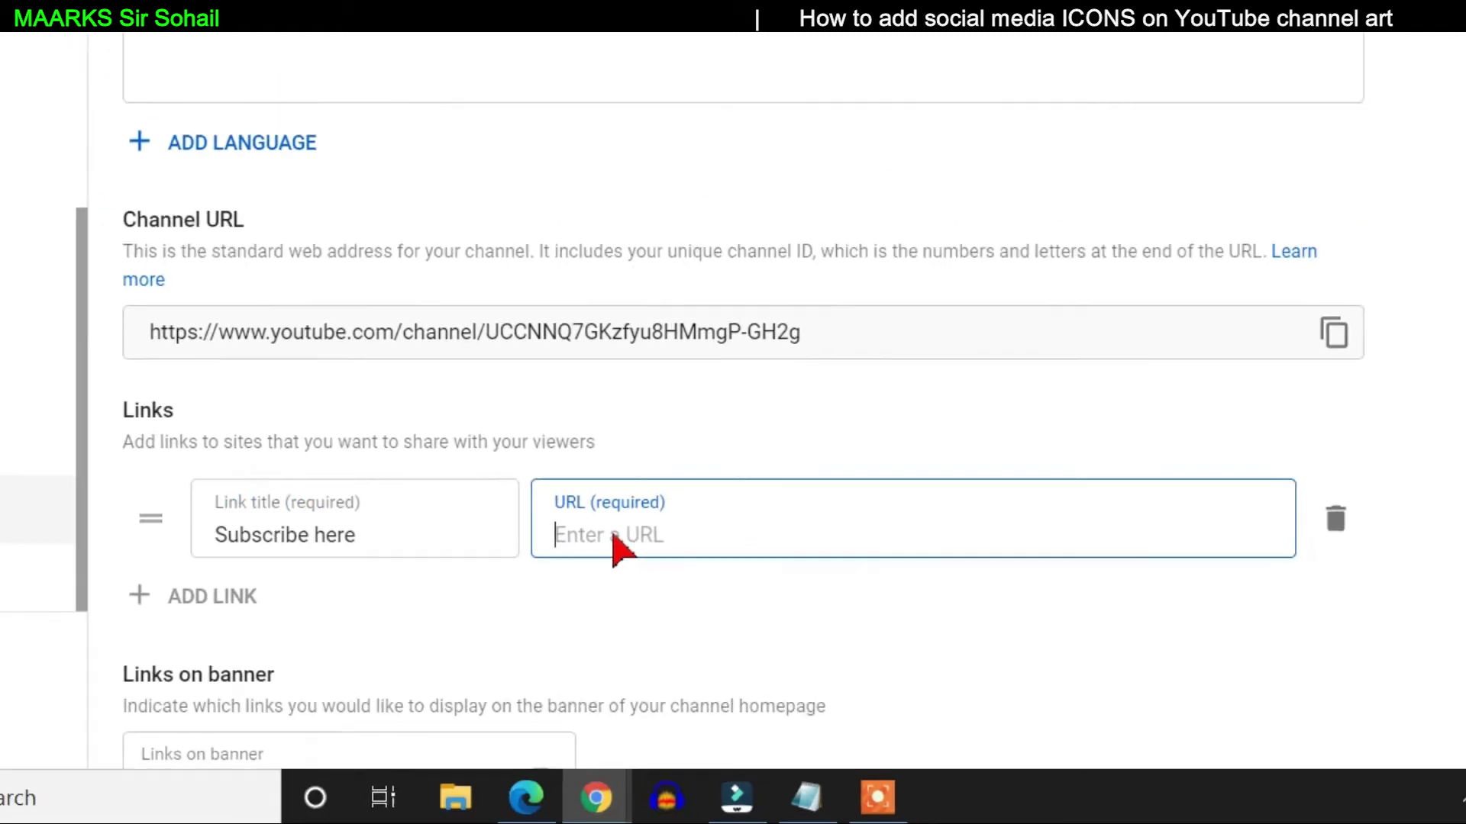
- Copy the sub_confirmation=1 subscribe URL from Notepad into the link's URL field
click(806, 798)
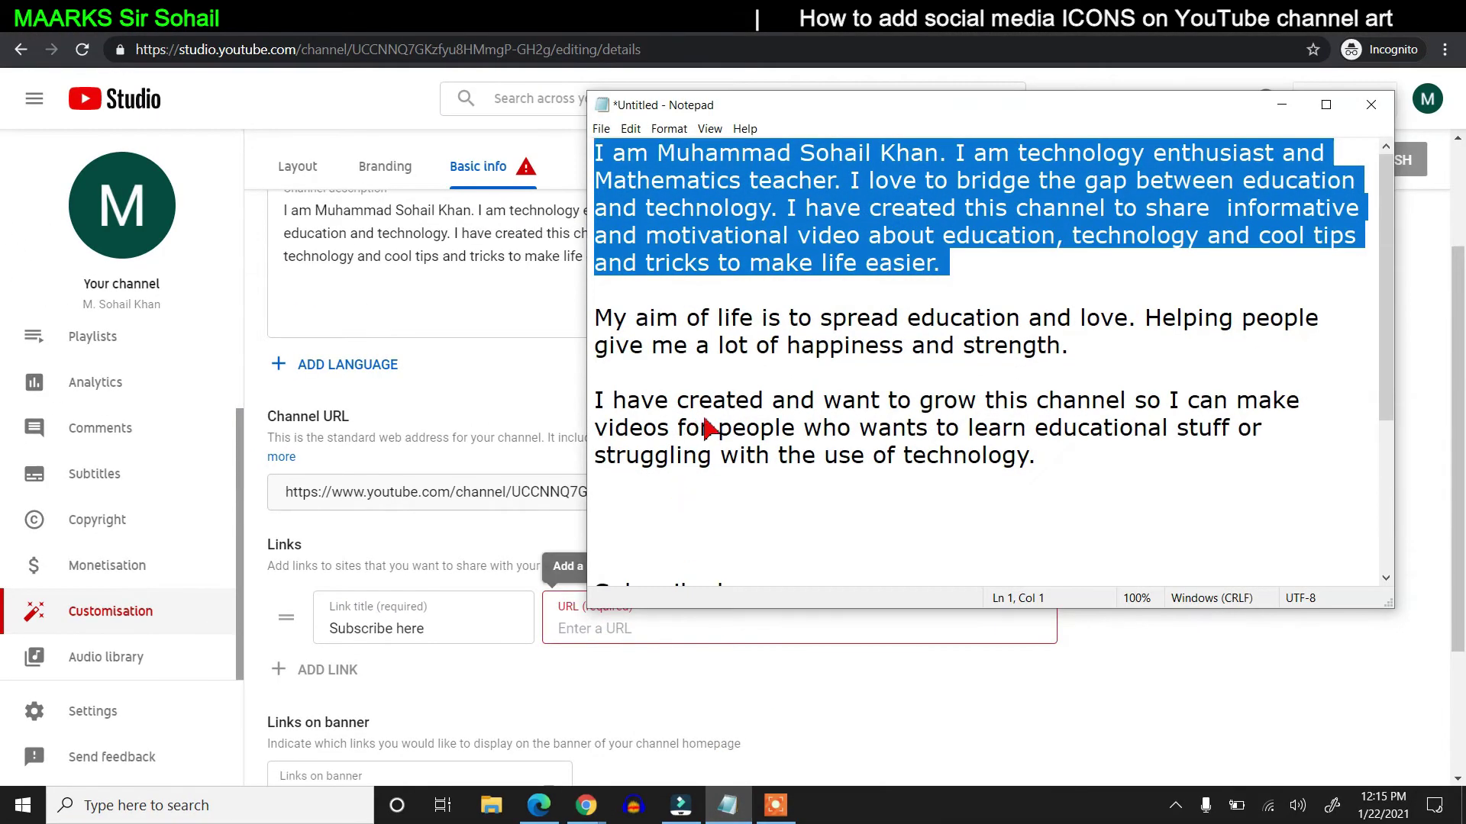
scroll(709, 430, down, 3)
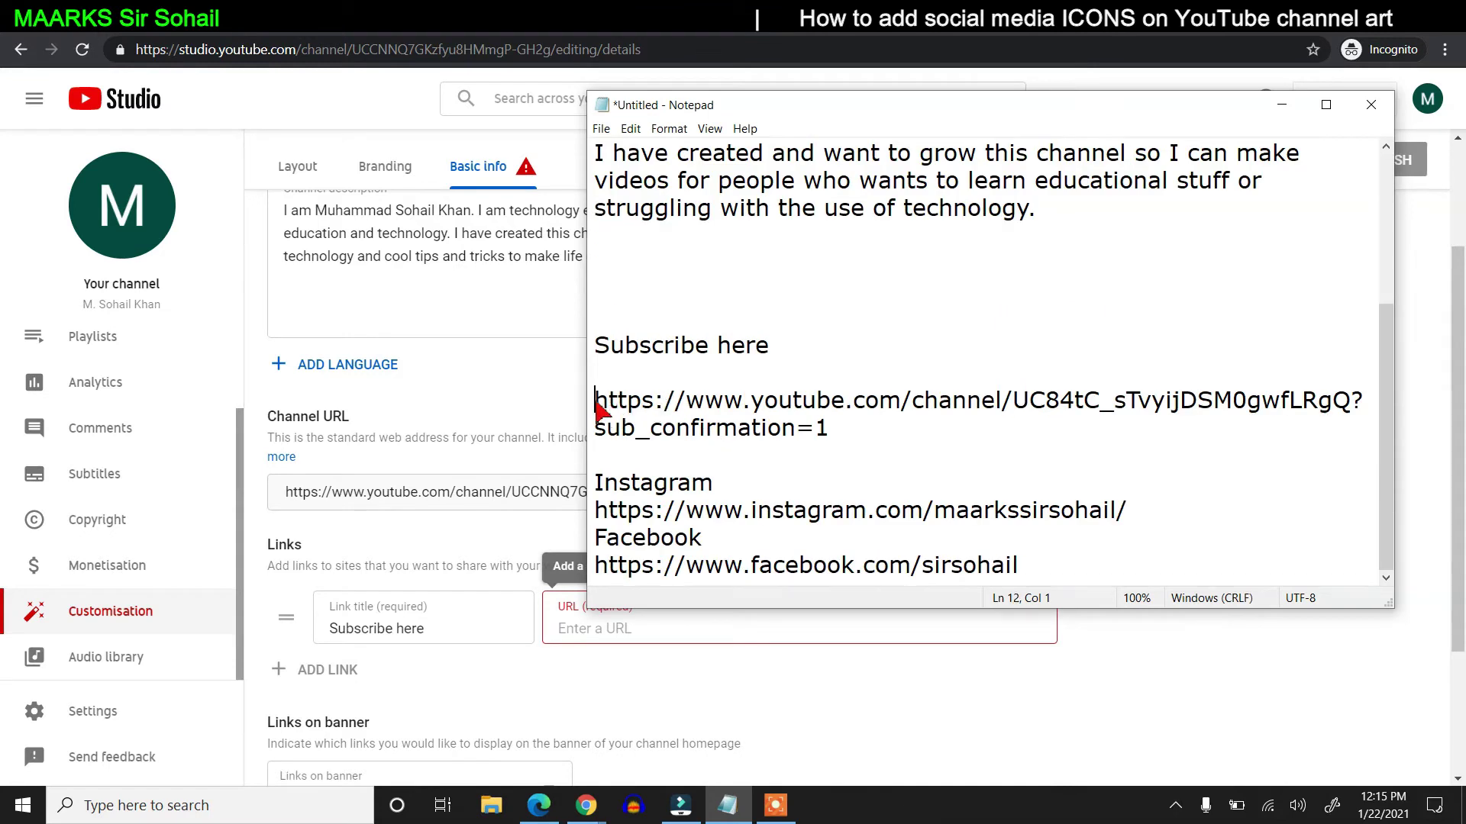
drag(598, 409, 831, 432)
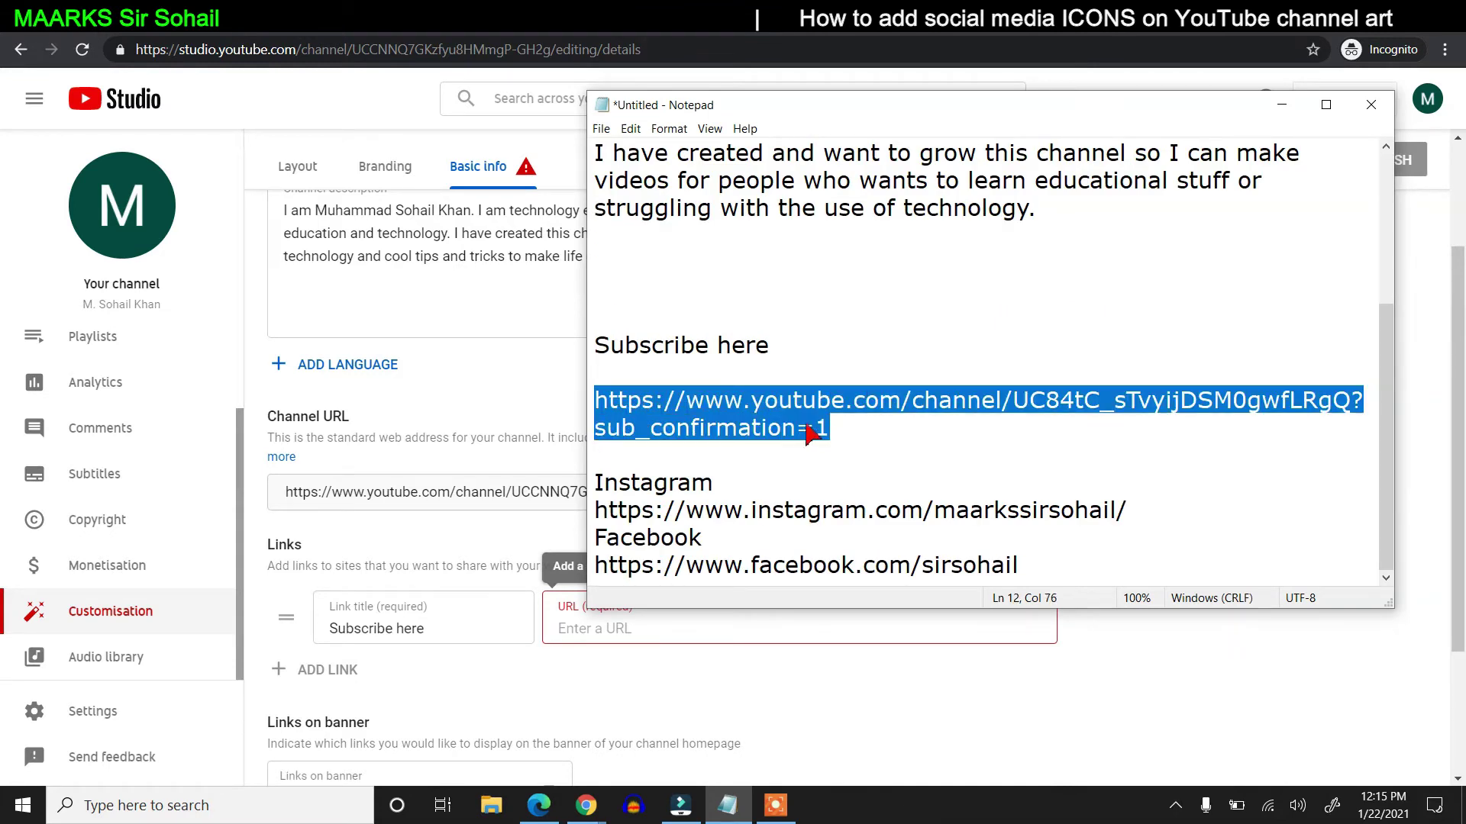
right_click(742, 411)
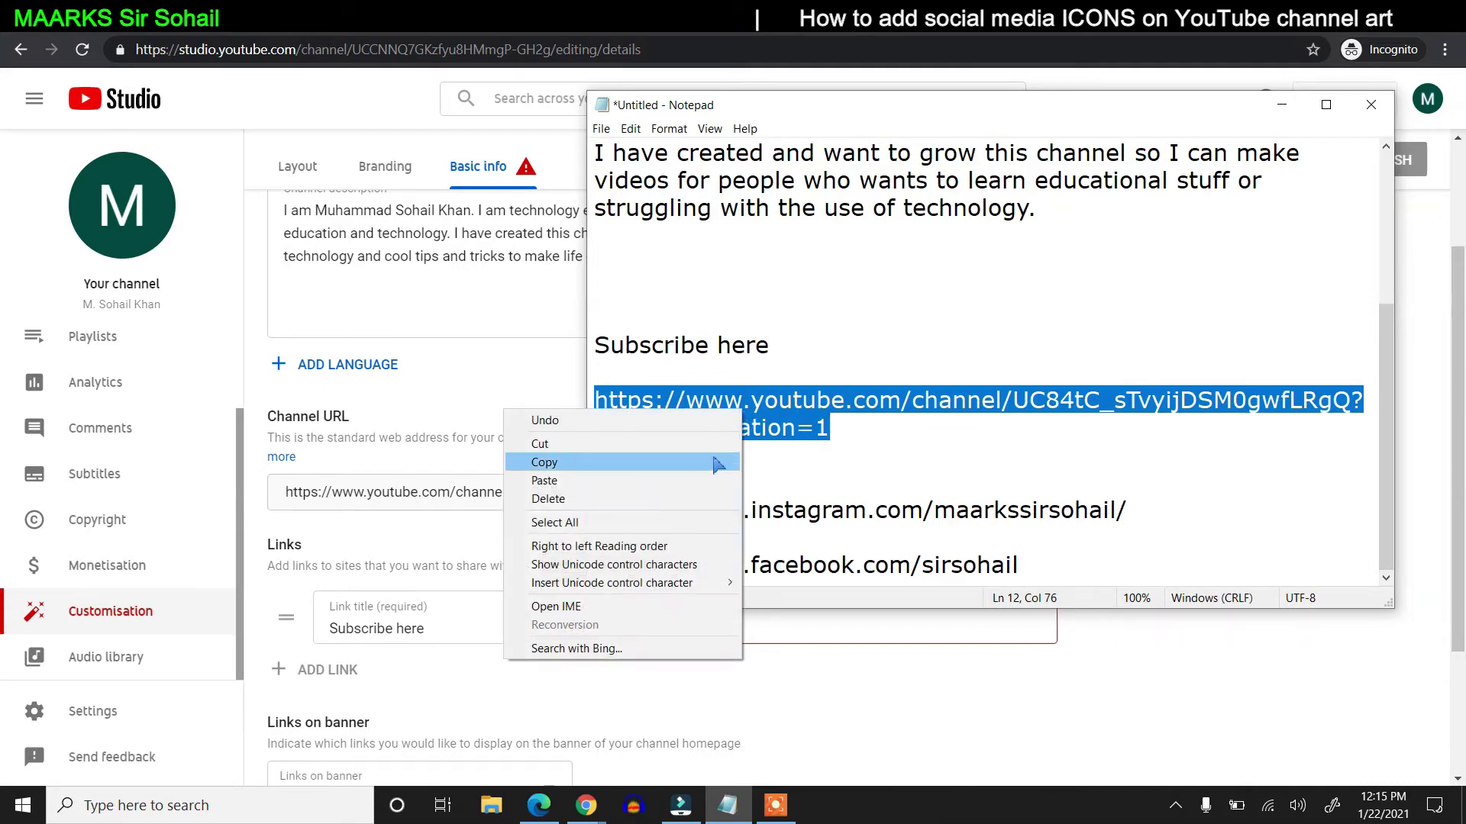
click(718, 465)
click(1281, 105)
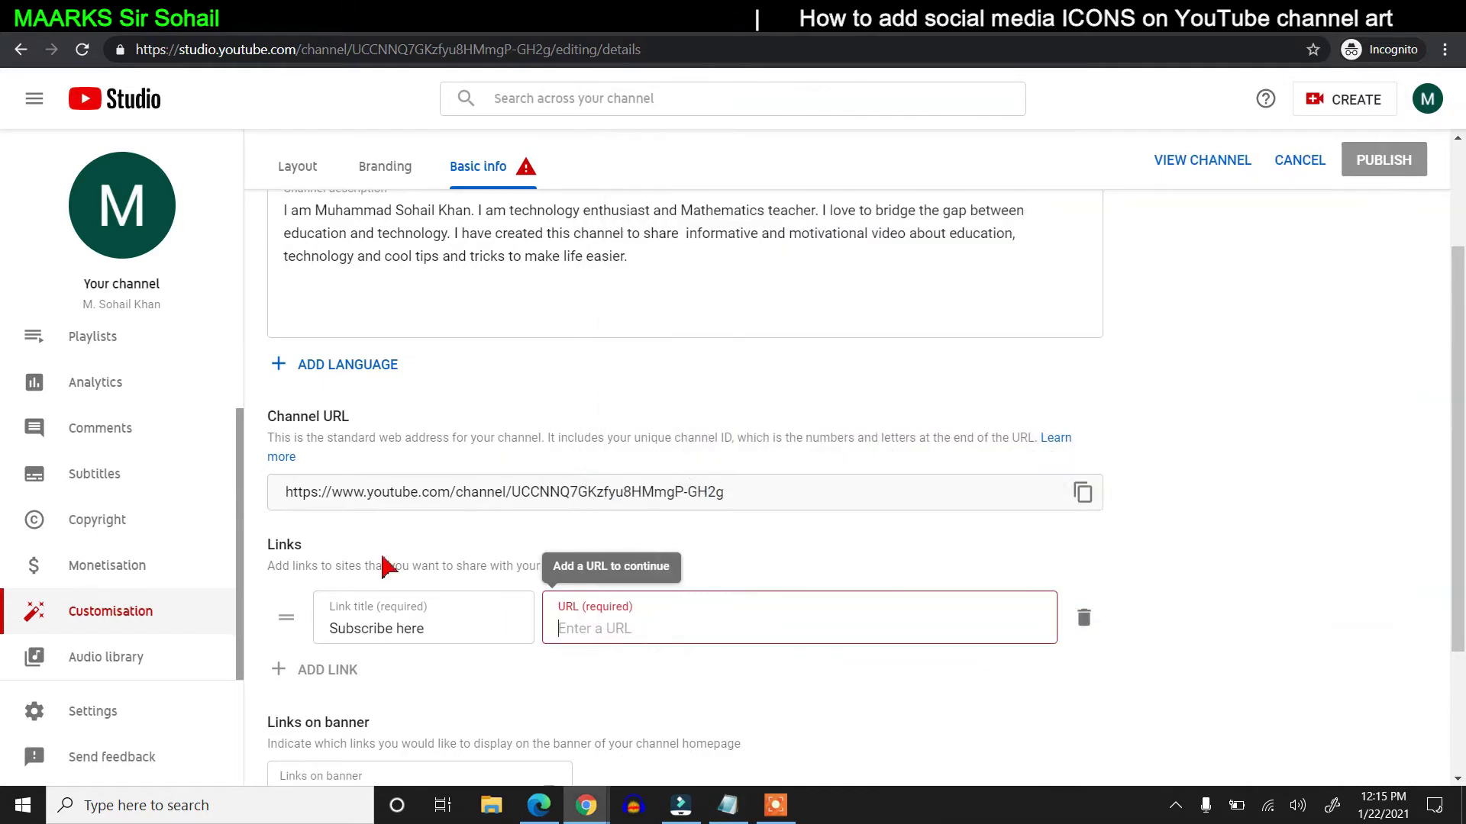
right_click(685, 638)
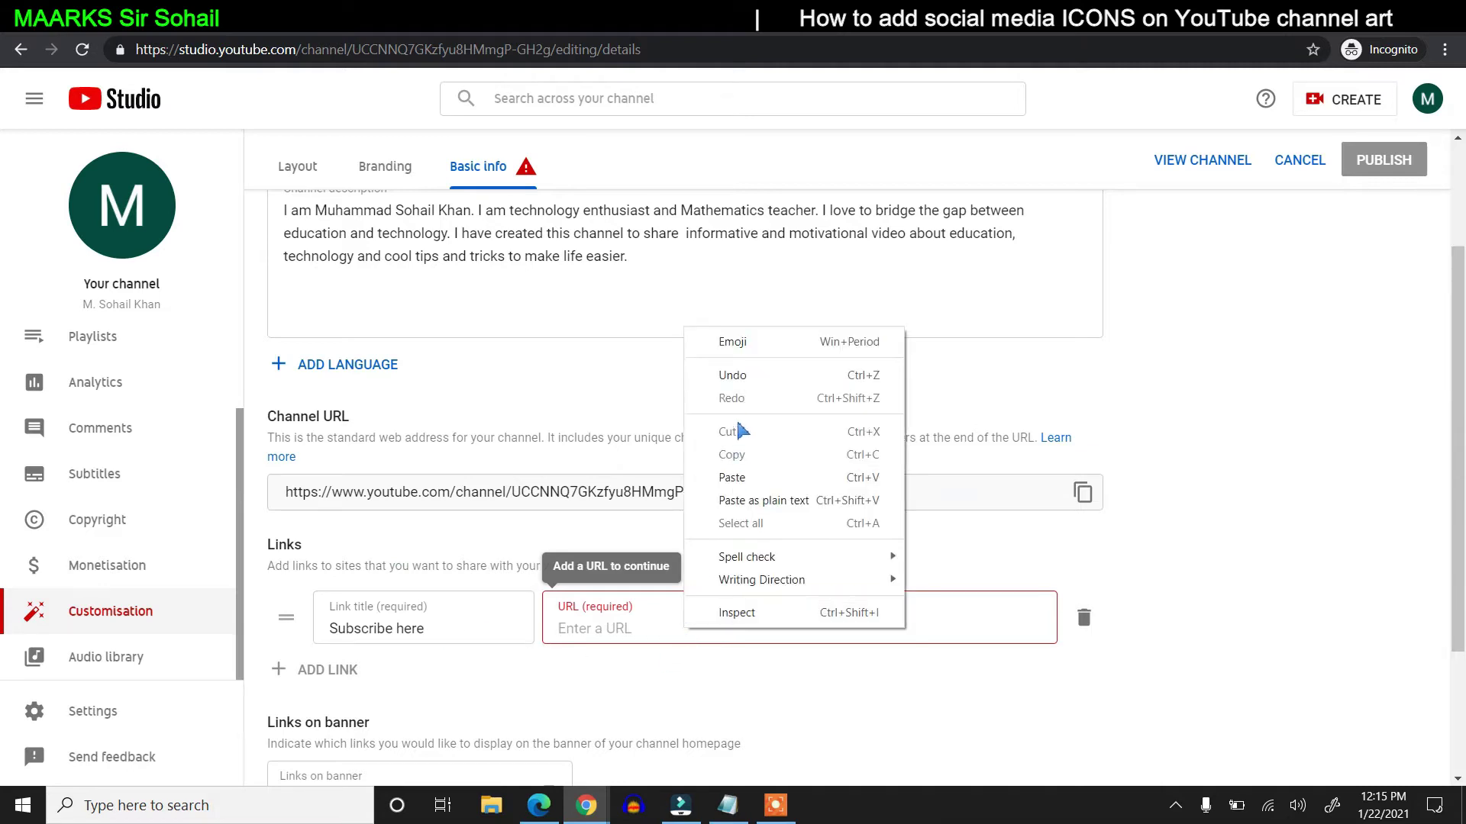
click(731, 477)
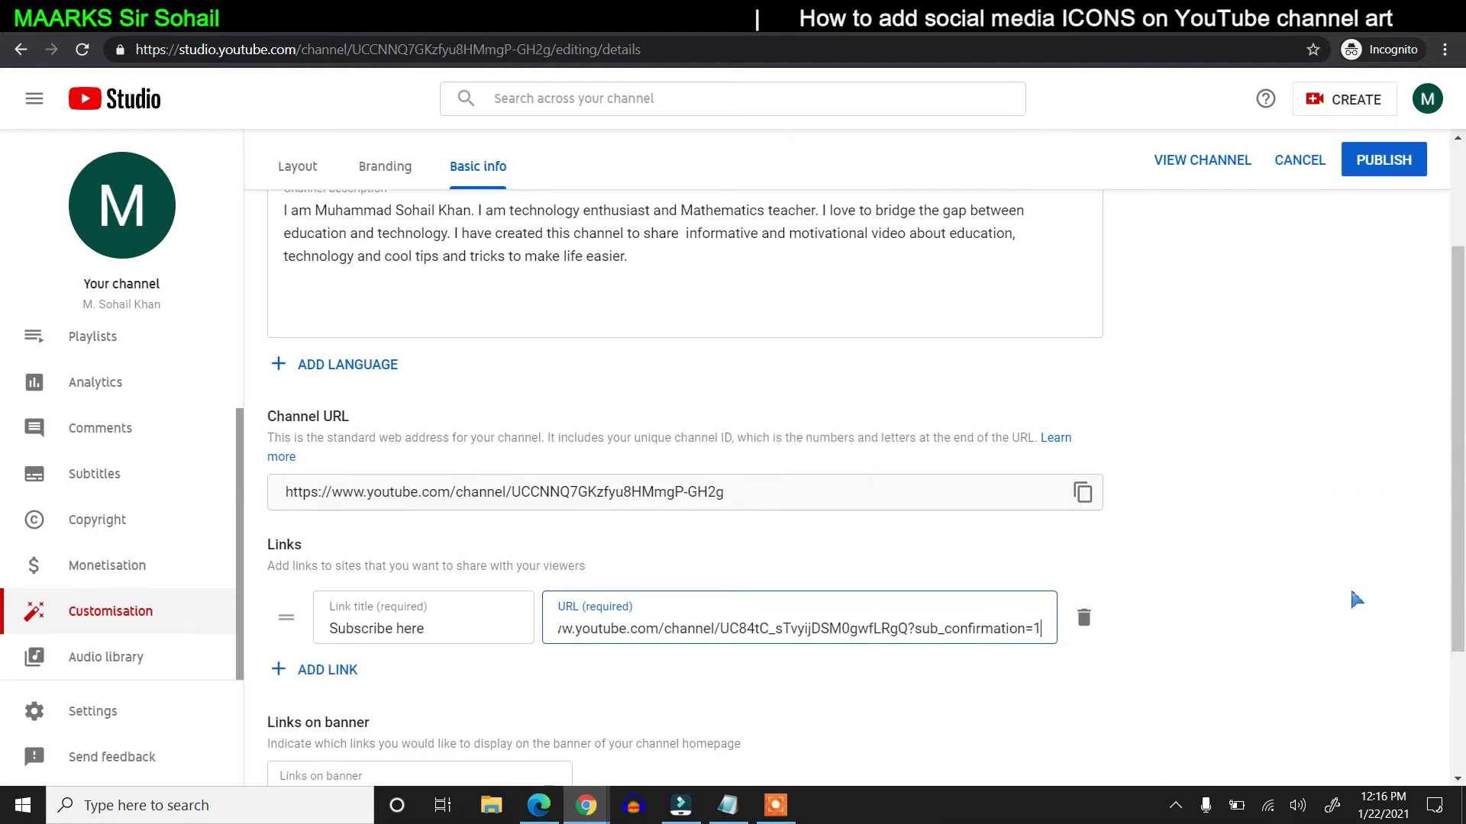
scroll(1356, 599, down, 3)
- Add an Instagram link with its profile address copied from Notepad
click(330, 479)
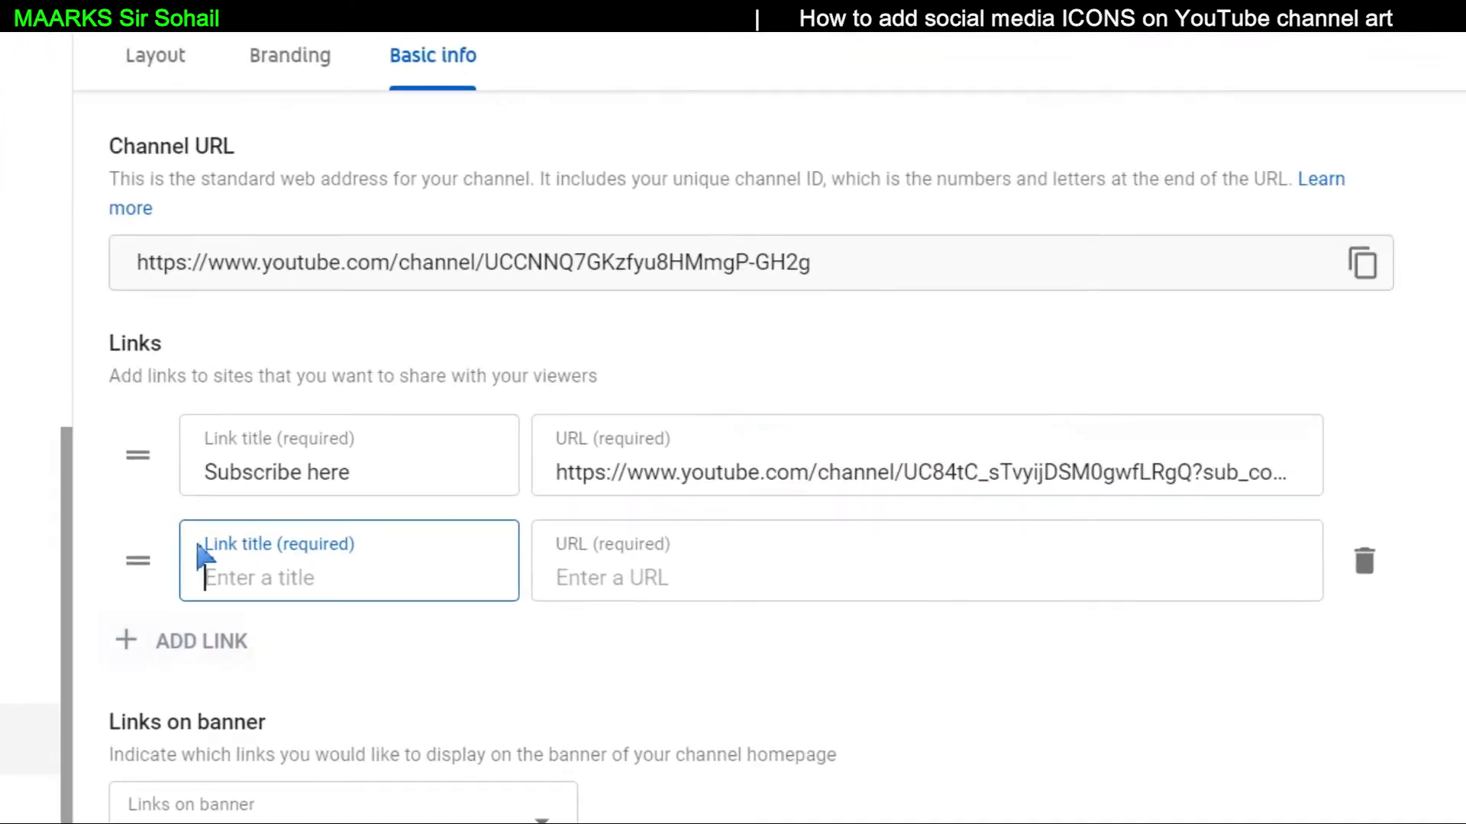
text(Instagram)
key(Tab)
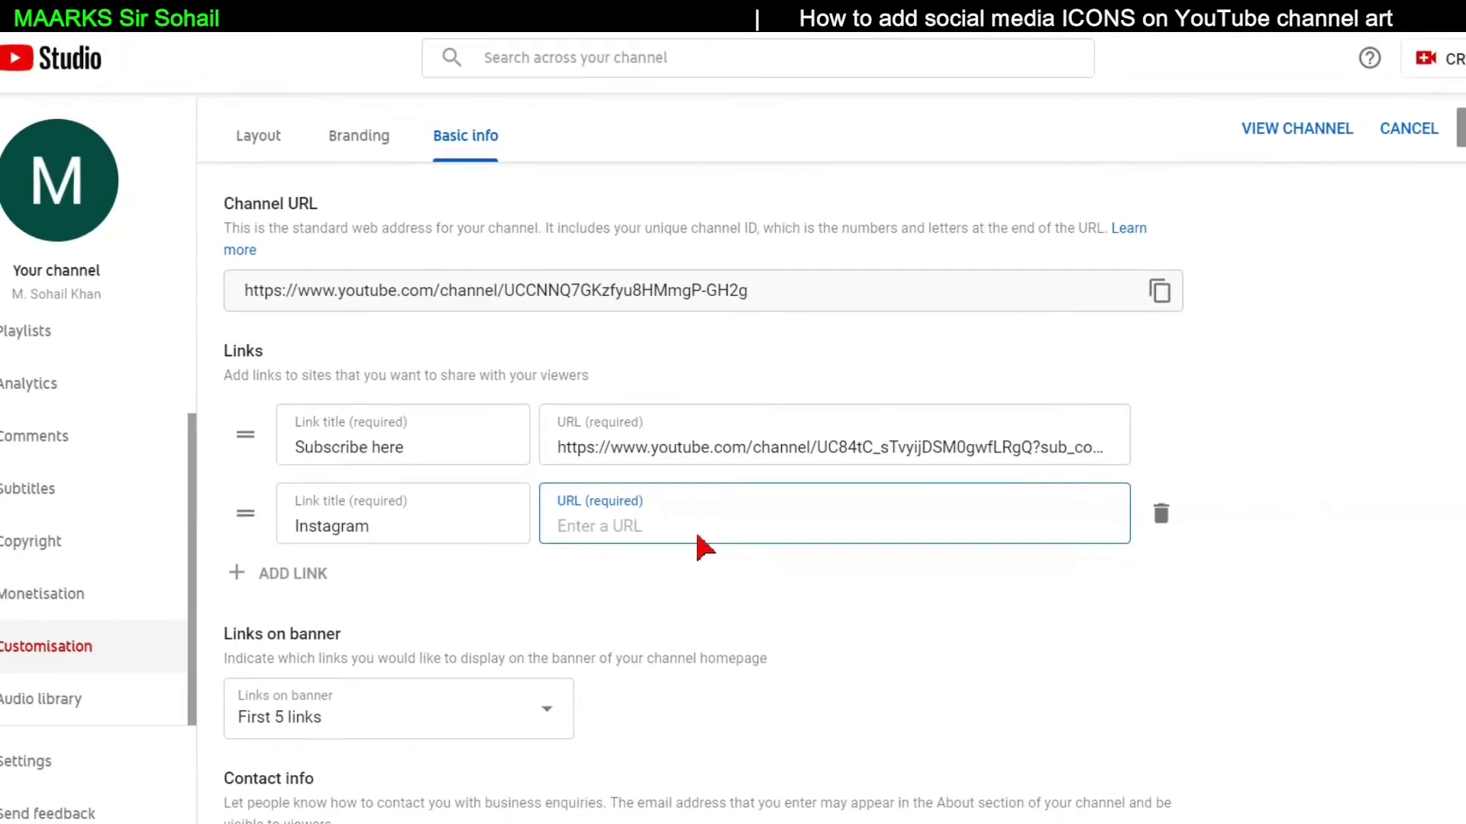
key(alt+Tab)
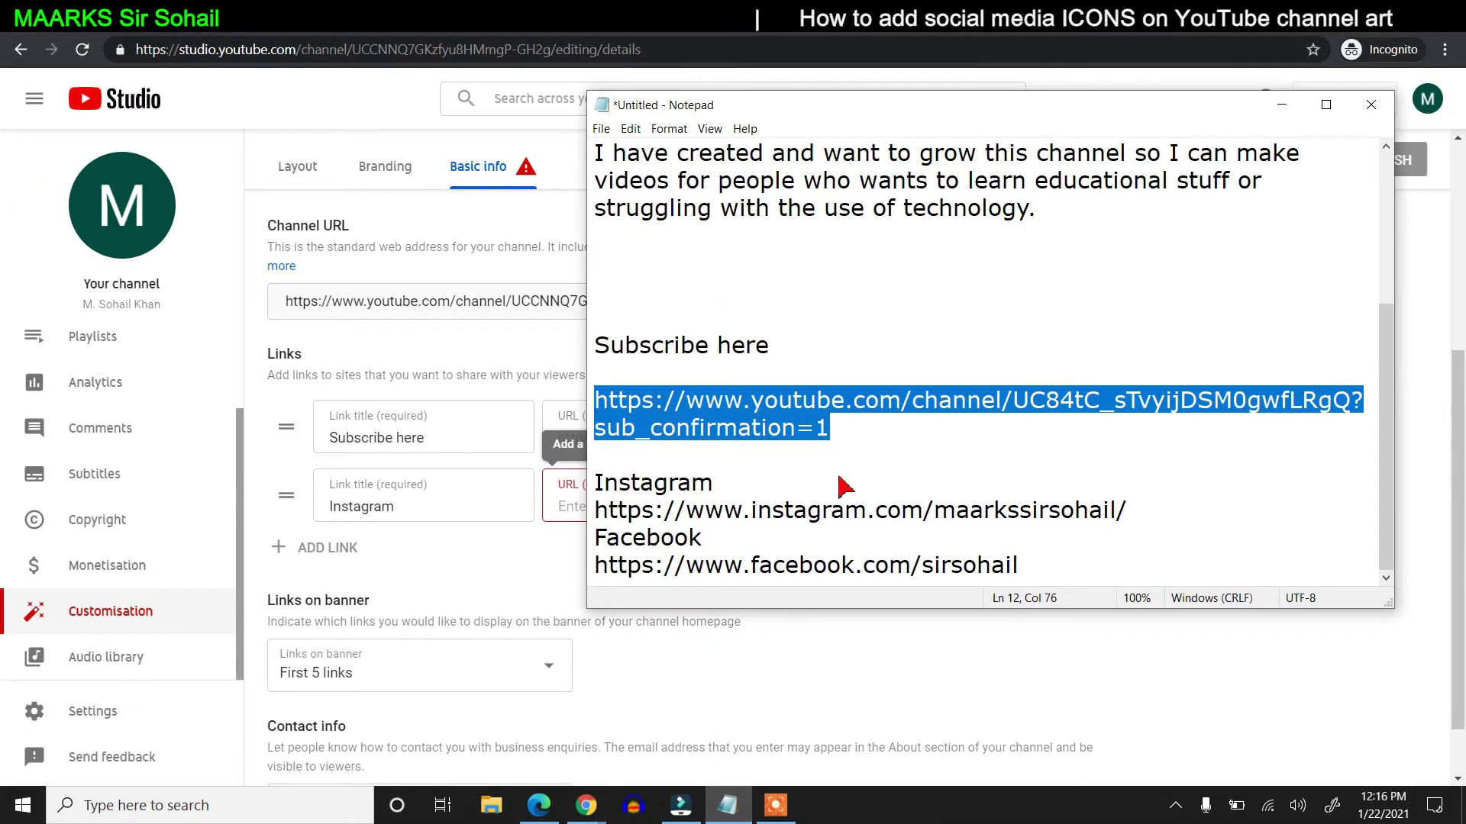
drag(600, 518, 1128, 510)
right_click(1125, 511)
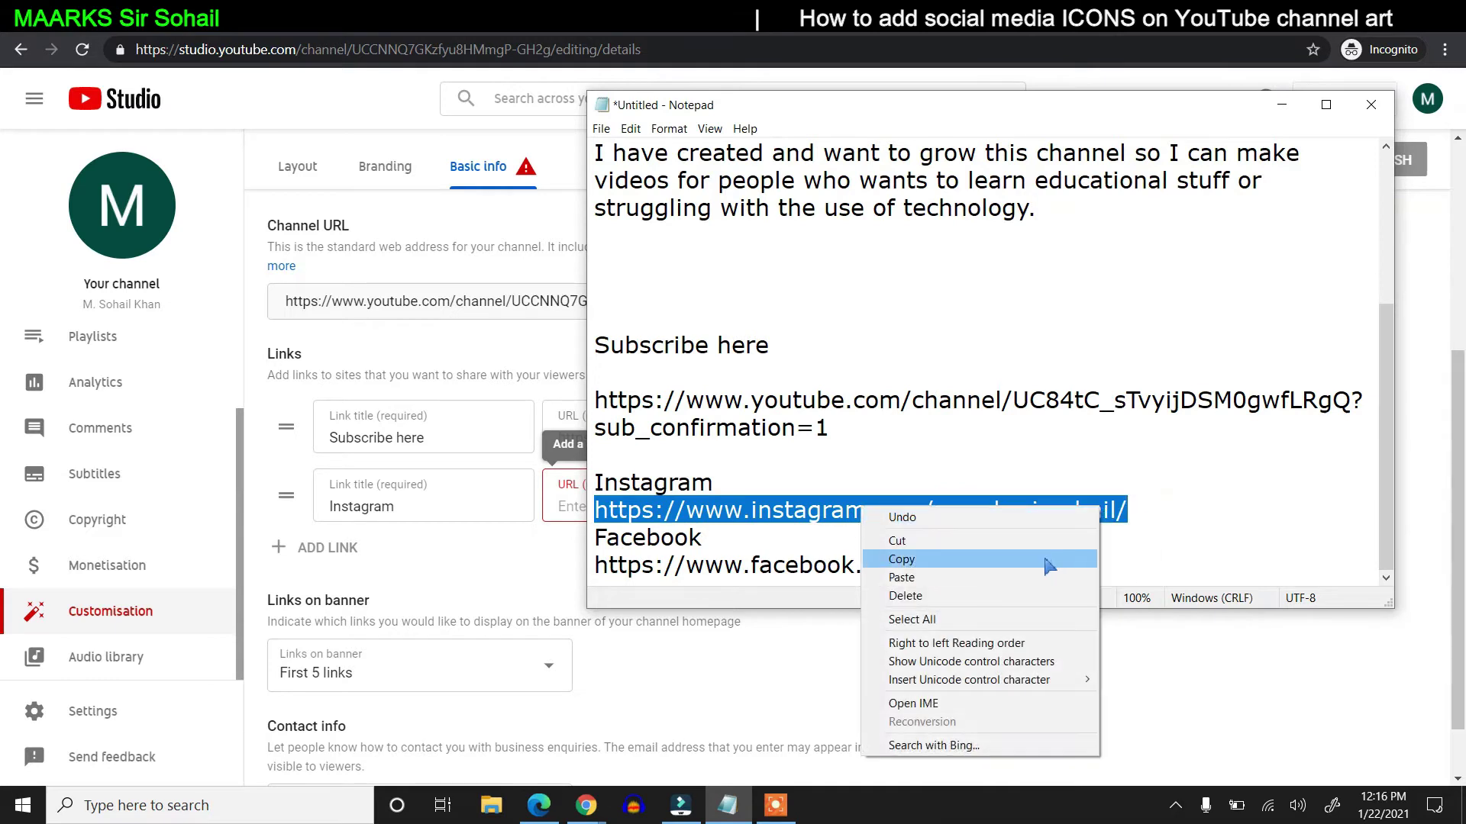
click(1053, 561)
key(alt+Tab)
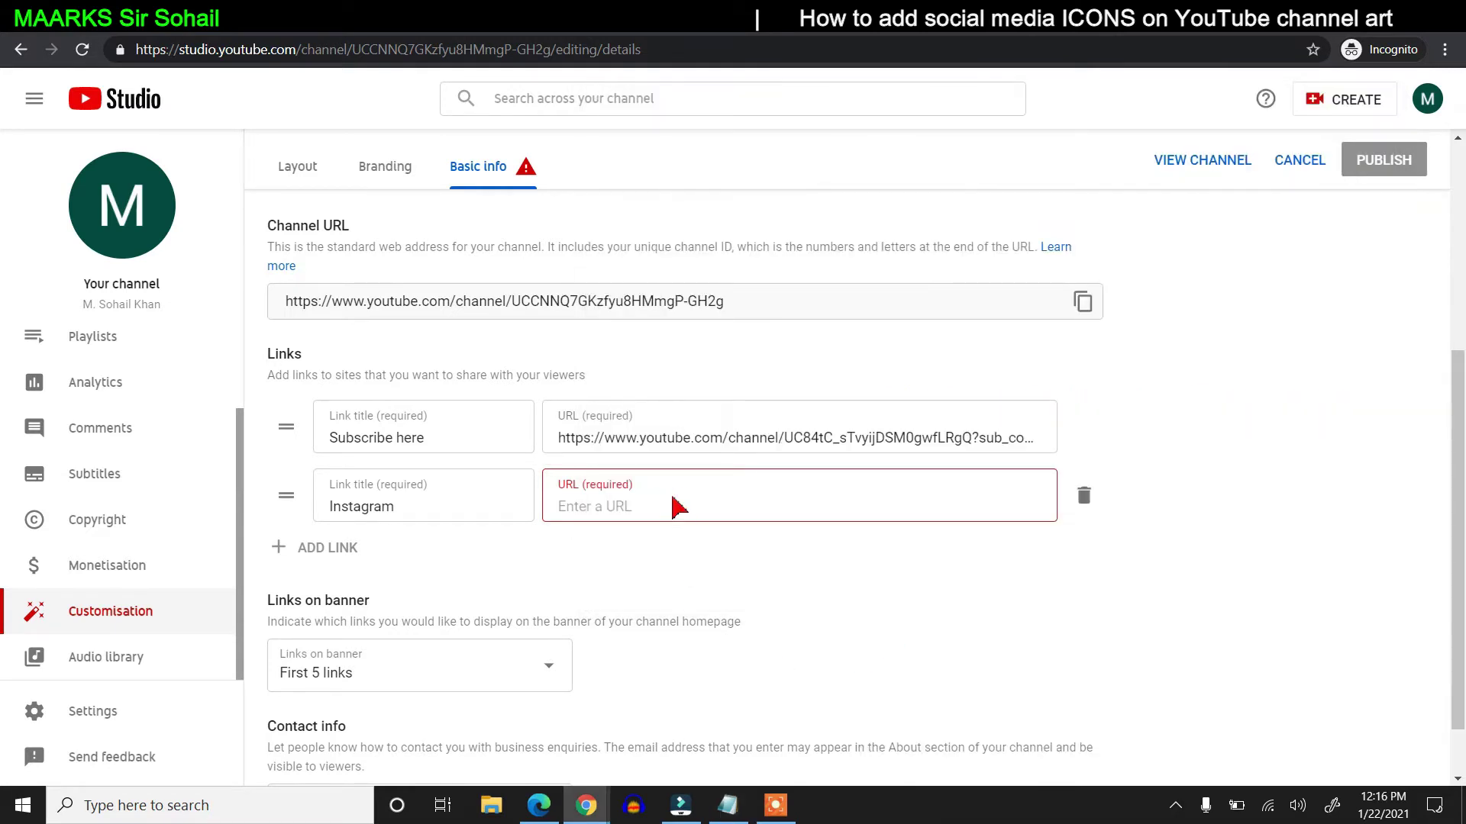
right_click(675, 506)
click(723, 356)
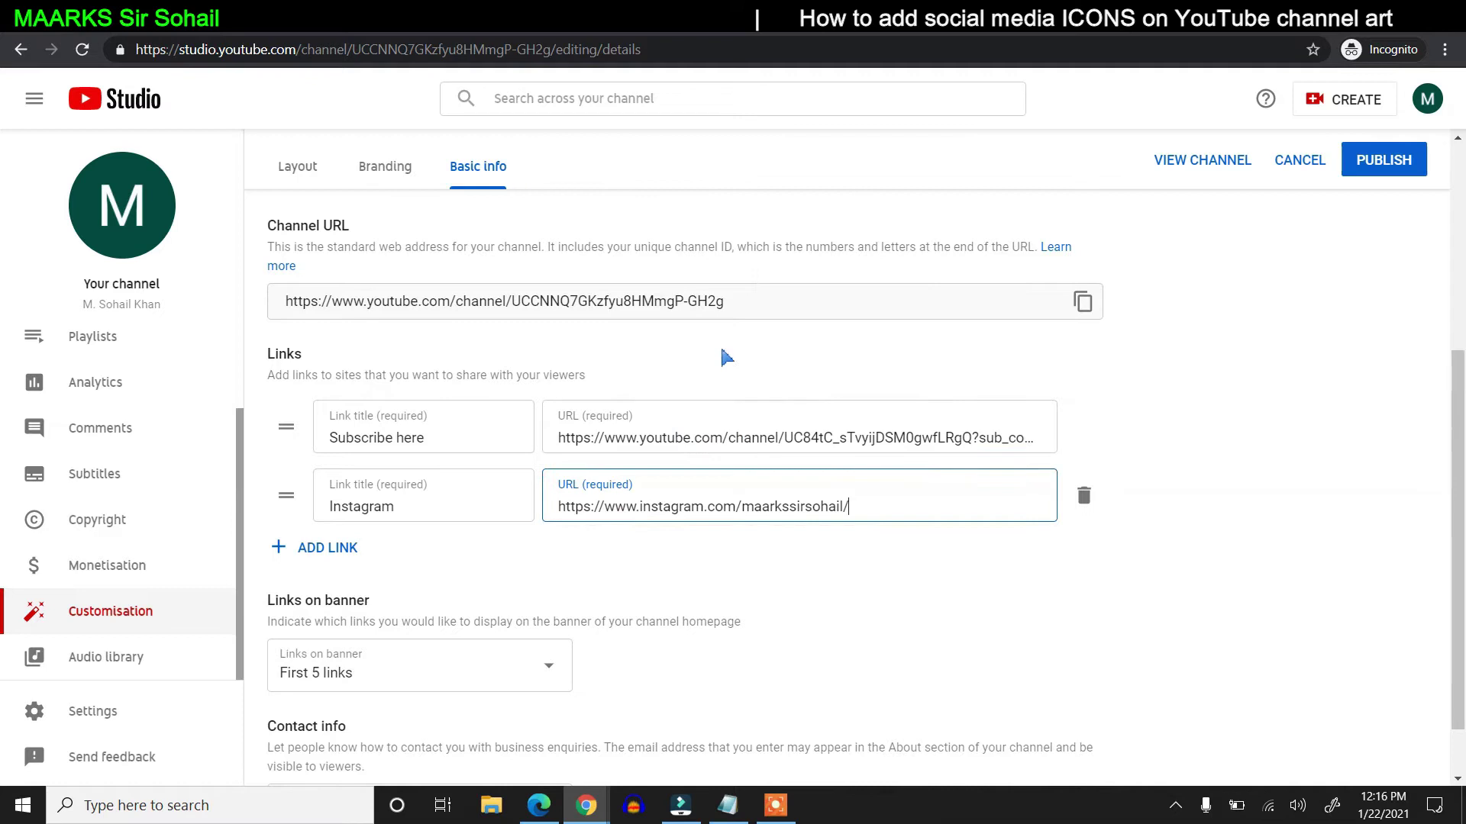
- Add a Facebook link with its profile address copied from Notepad
click(306, 555)
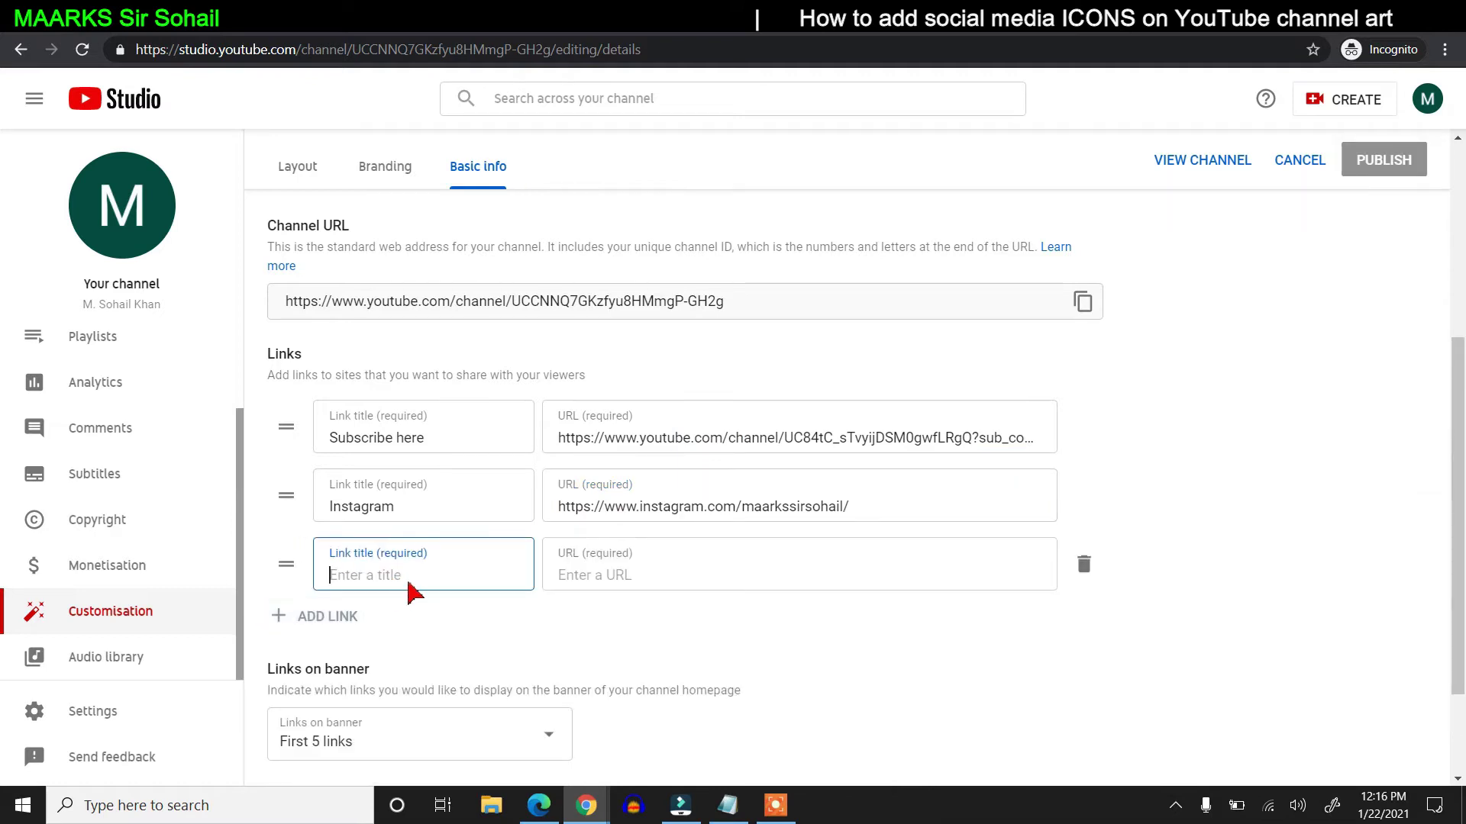
text(Facebook)
key(alt+Tab)
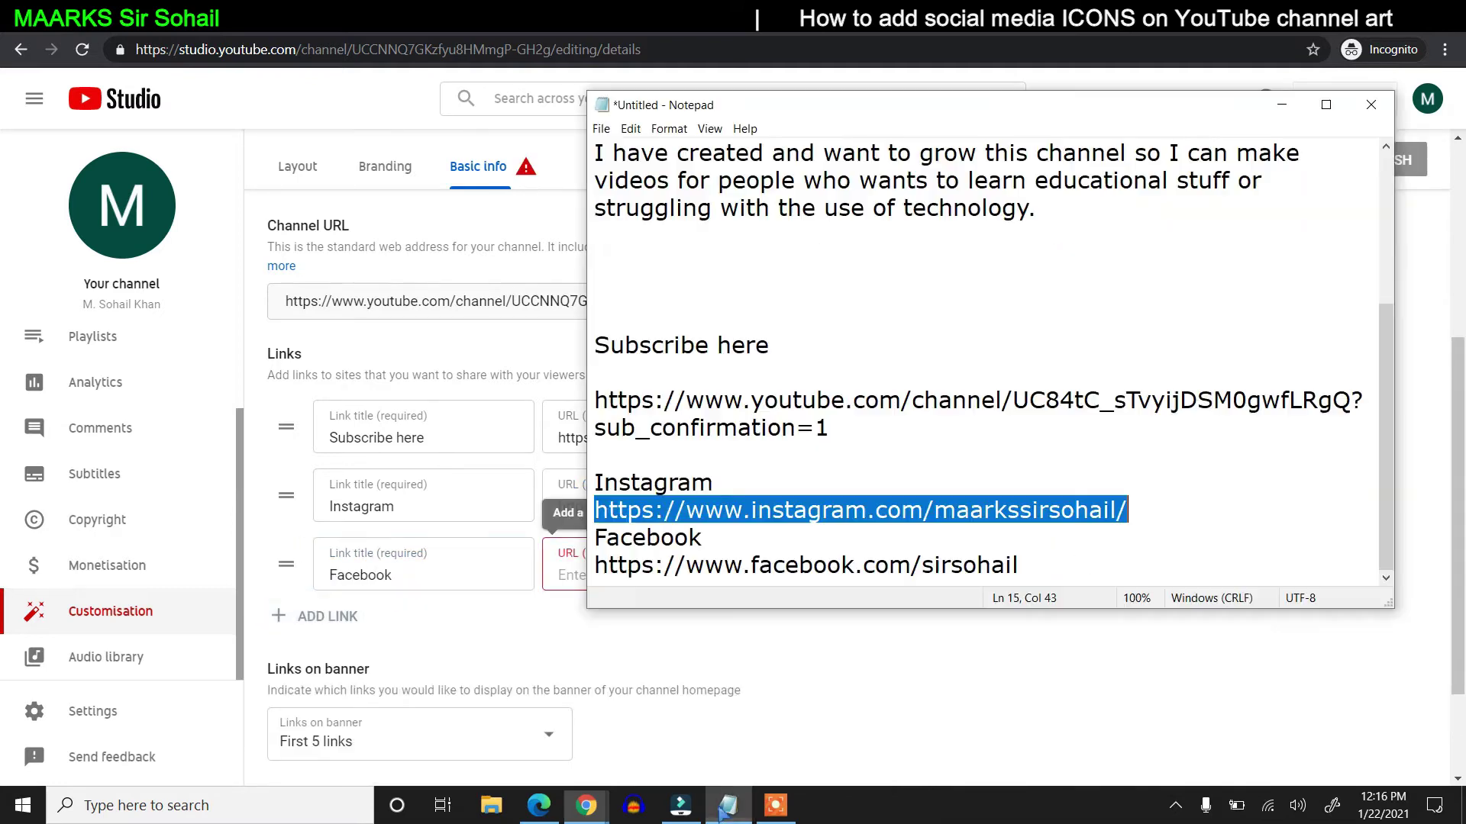
drag(1023, 568, 602, 587)
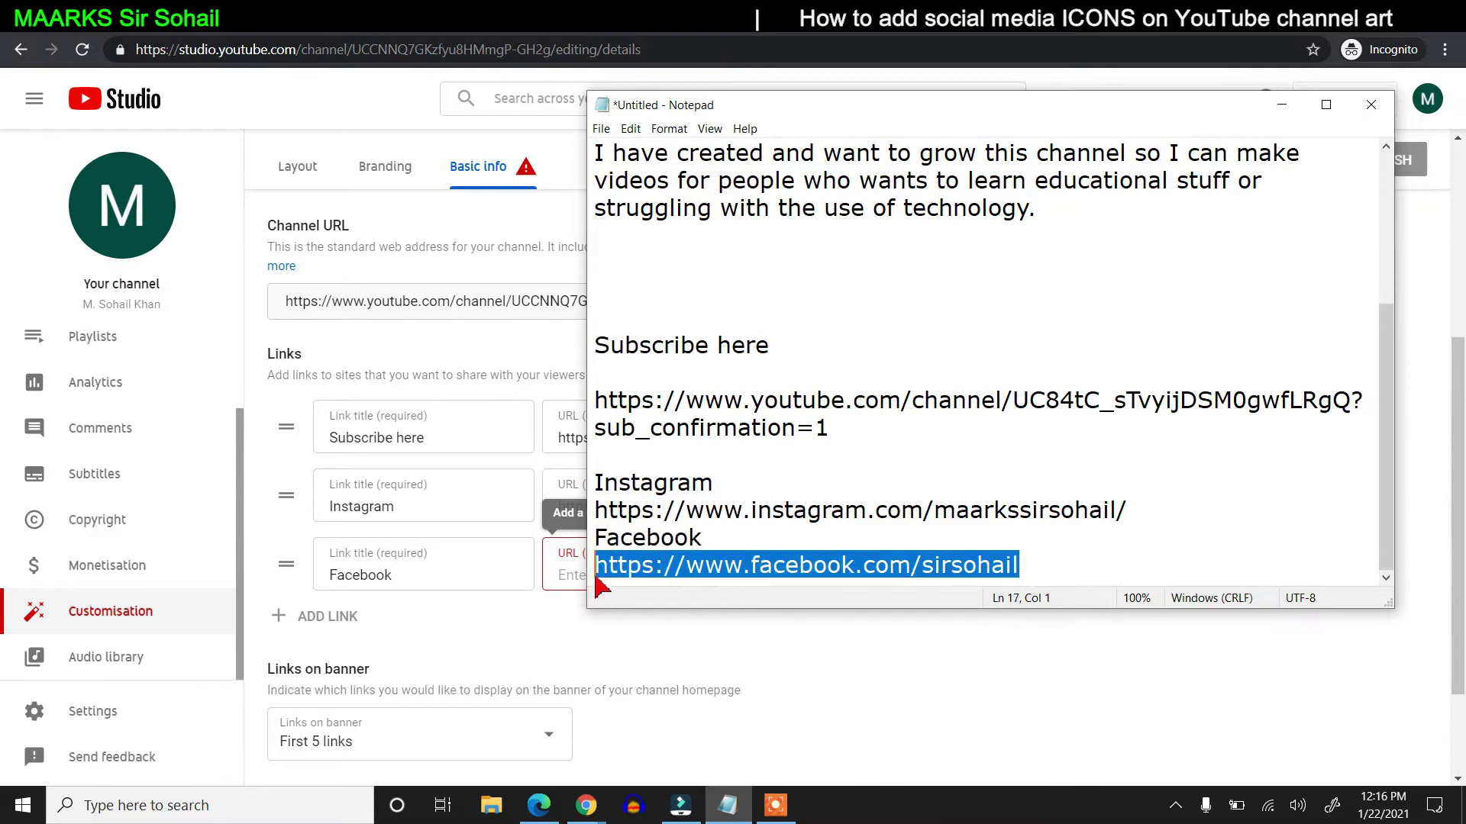
right_click(661, 571)
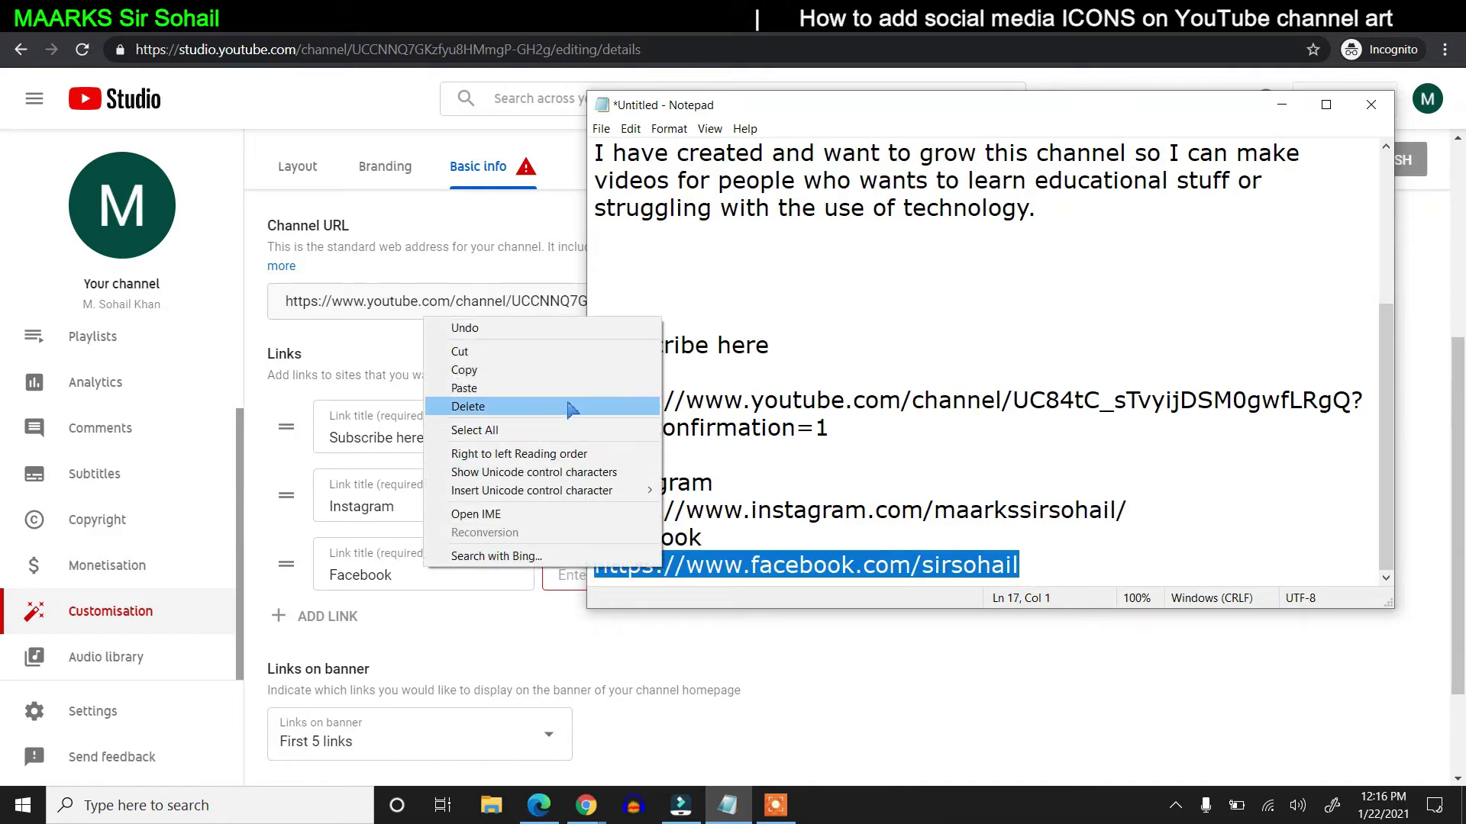
click(580, 372)
click(568, 576)
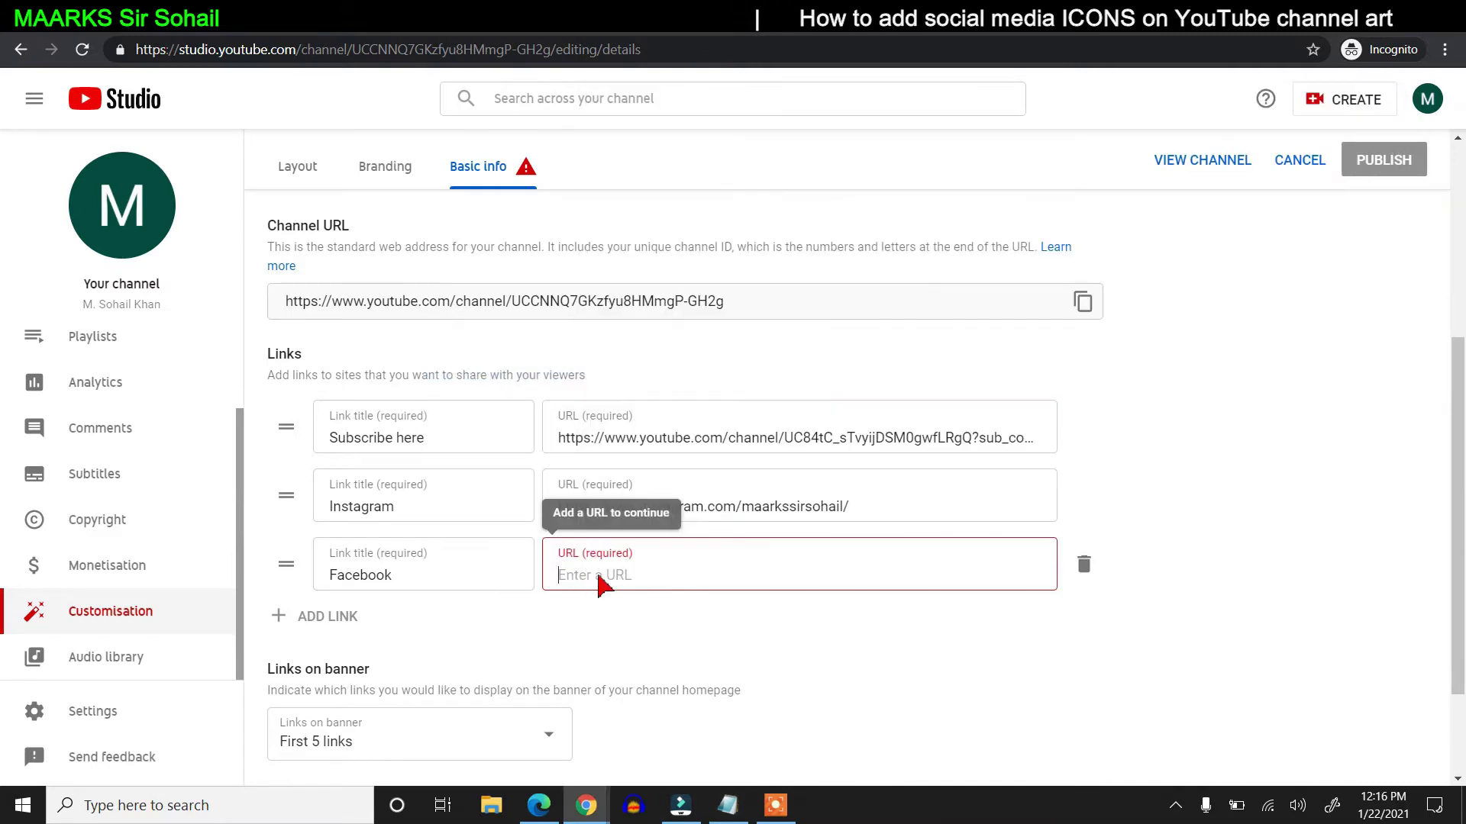
right_click(621, 579)
click(671, 423)
scroll(817, 579, down, 2)
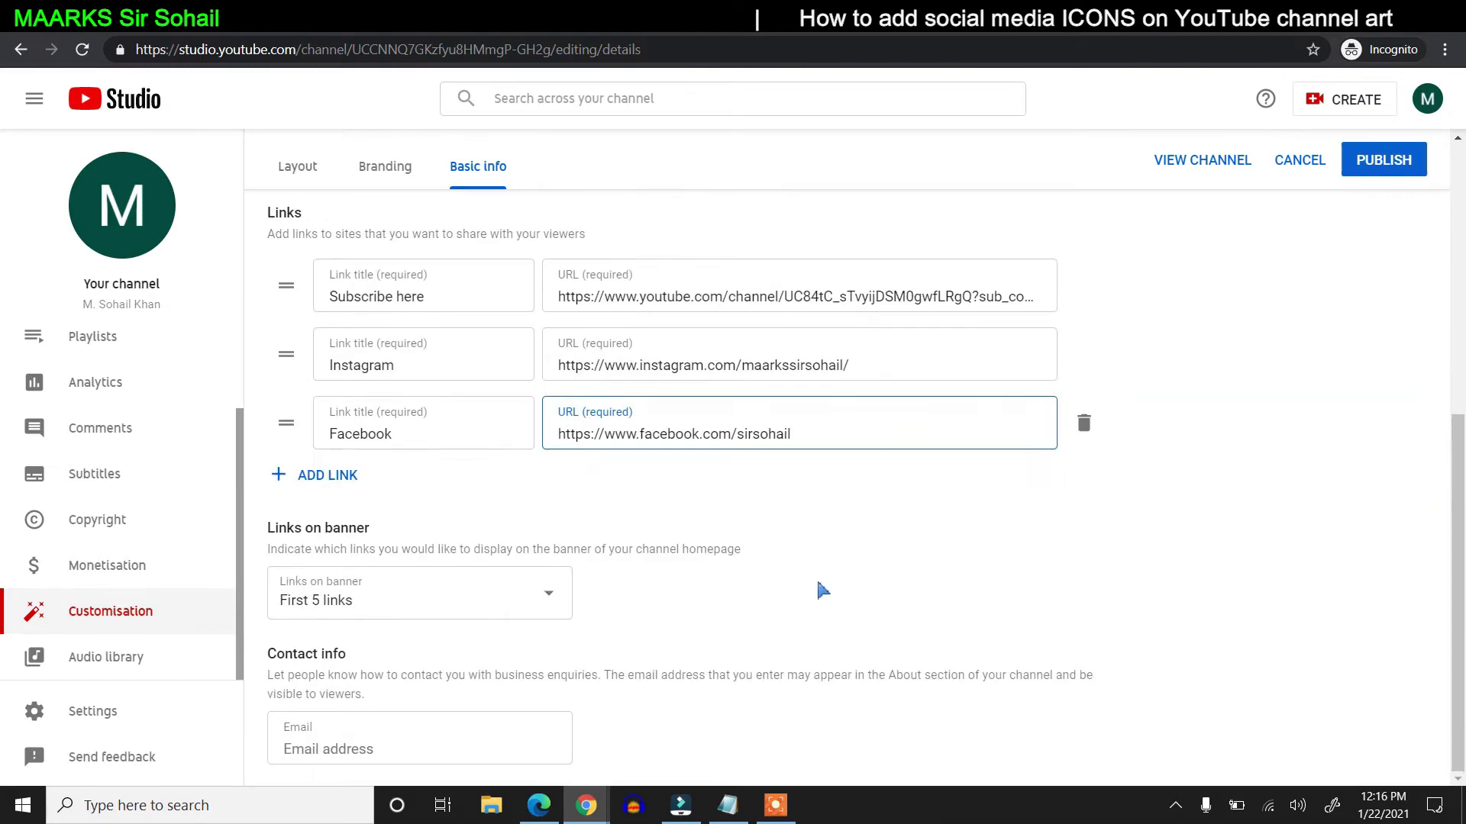
- Set the banner to show only the first 3 links
click(548, 594)
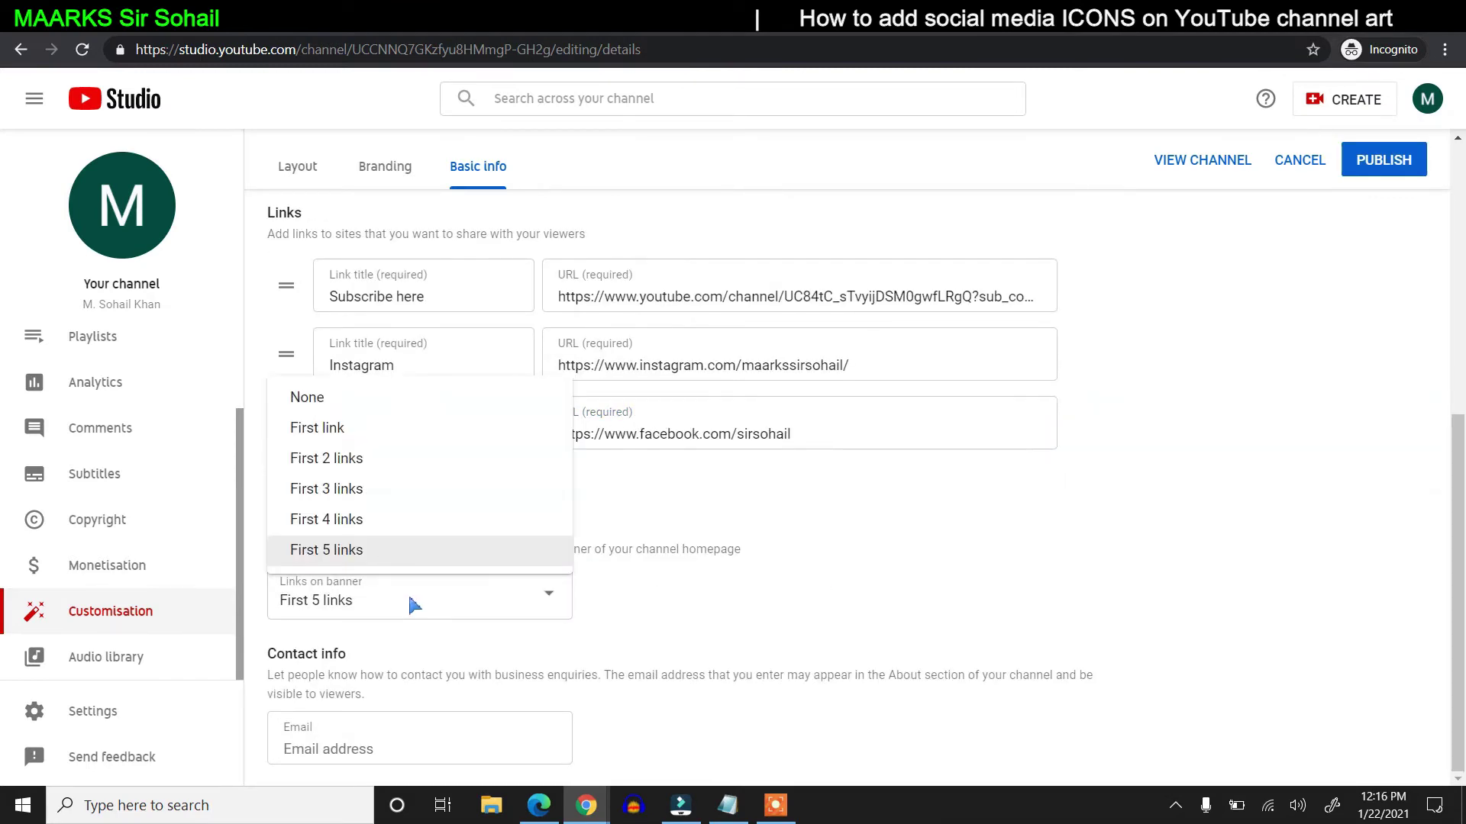
click(679, 588)
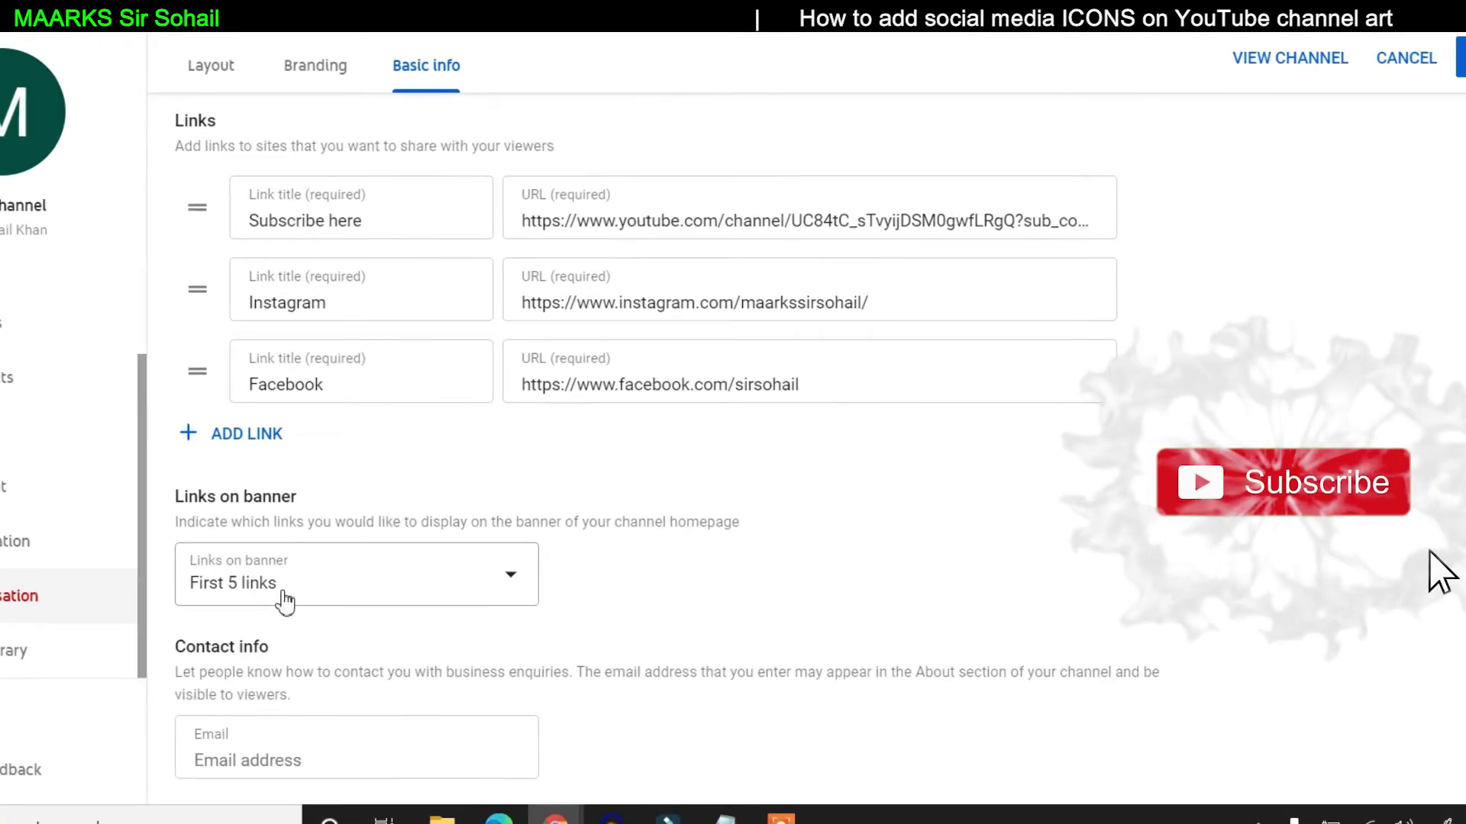
click(290, 594)
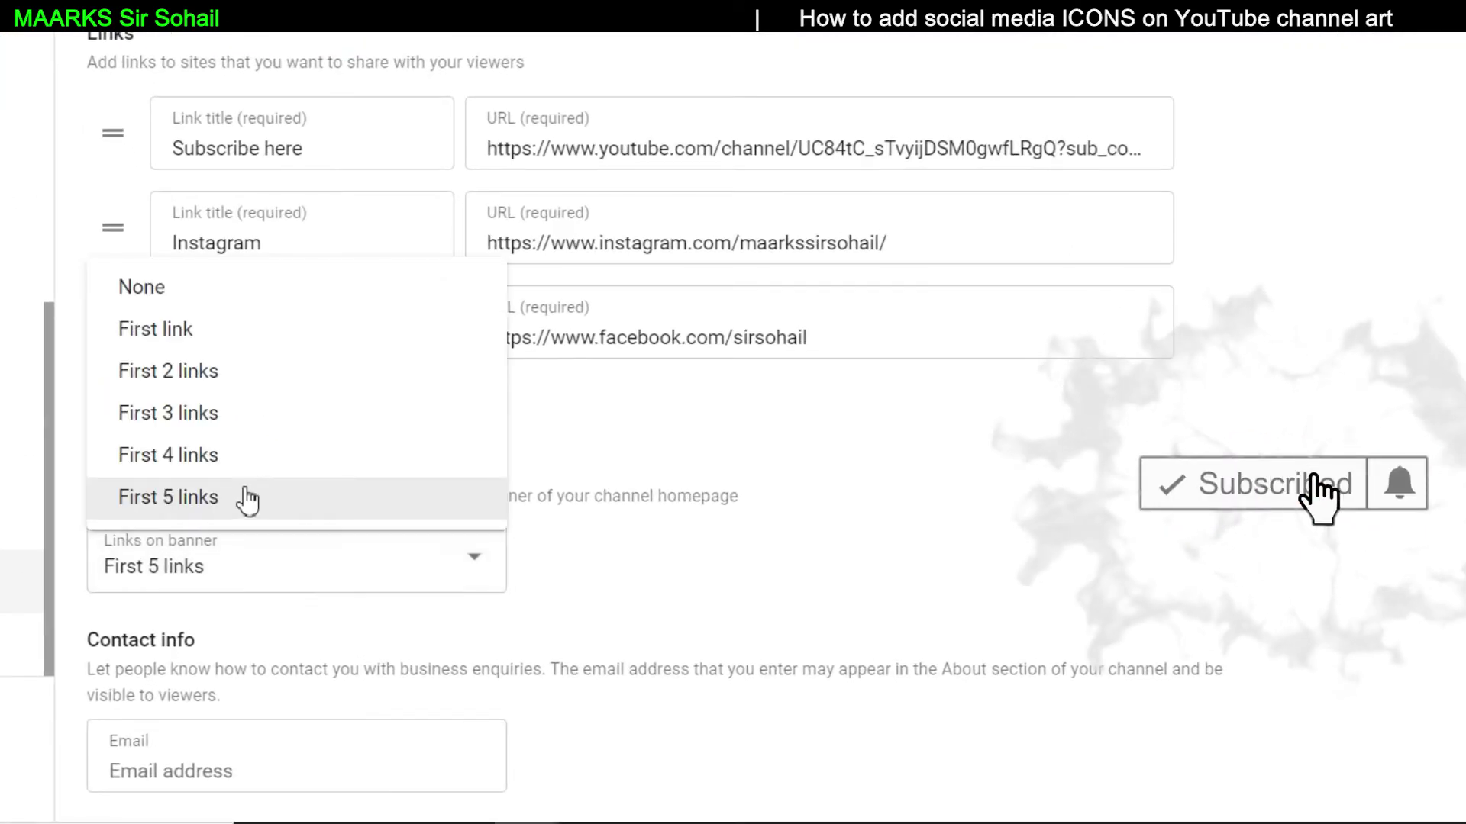
click(261, 435)
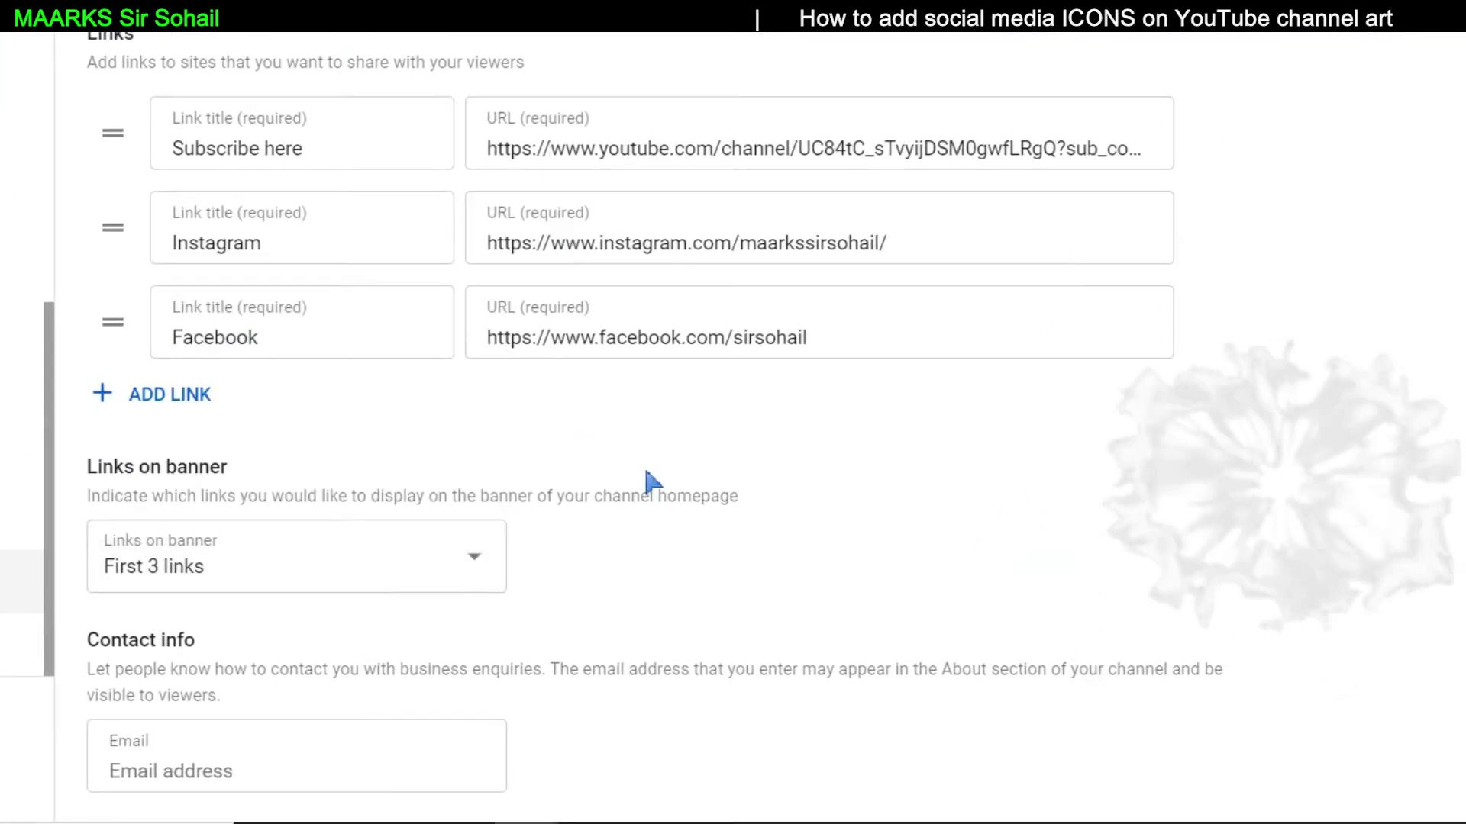
- Enter the business contact email and publish the Basic info changes
click(353, 772)
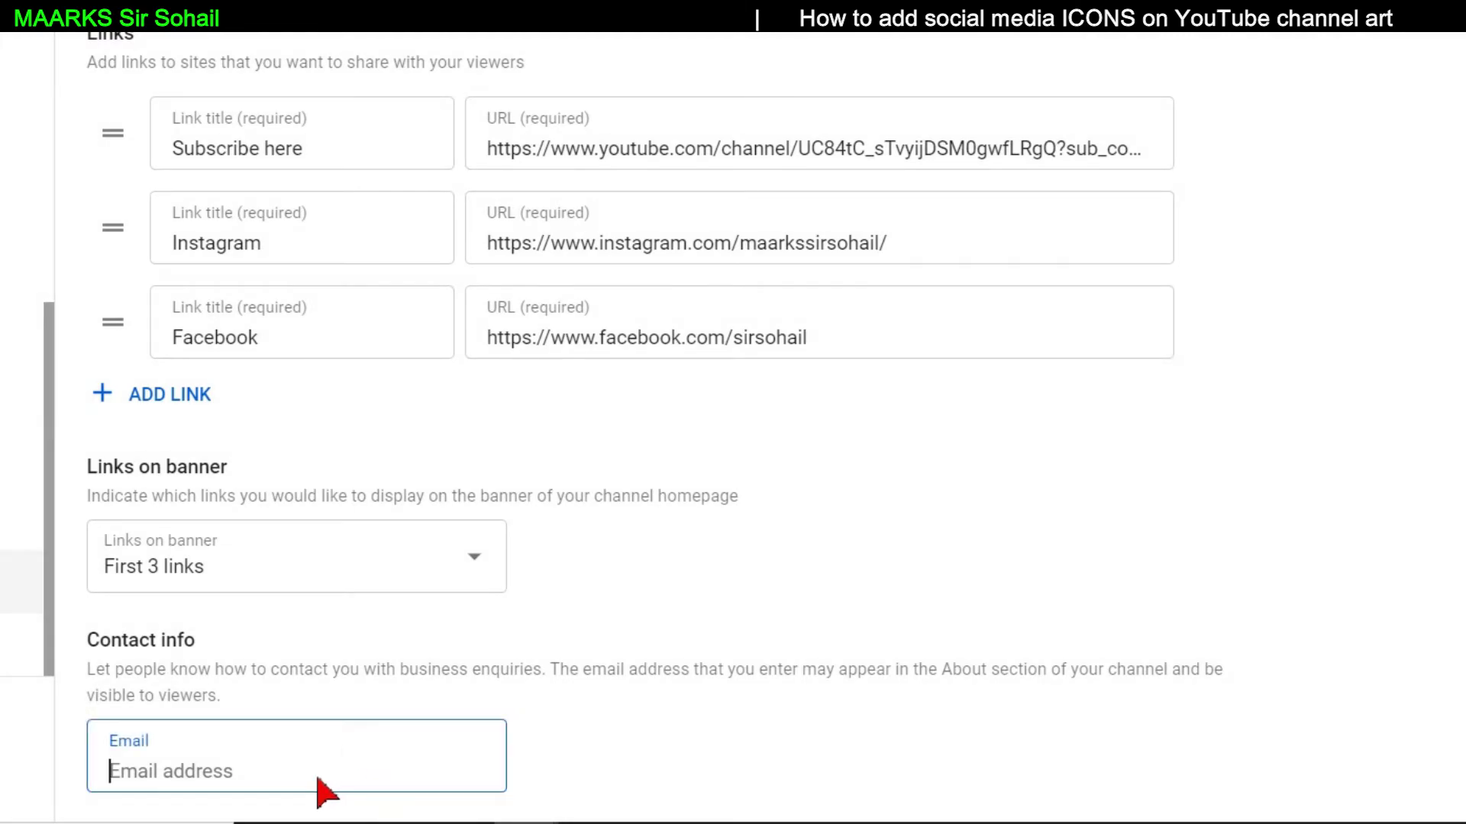
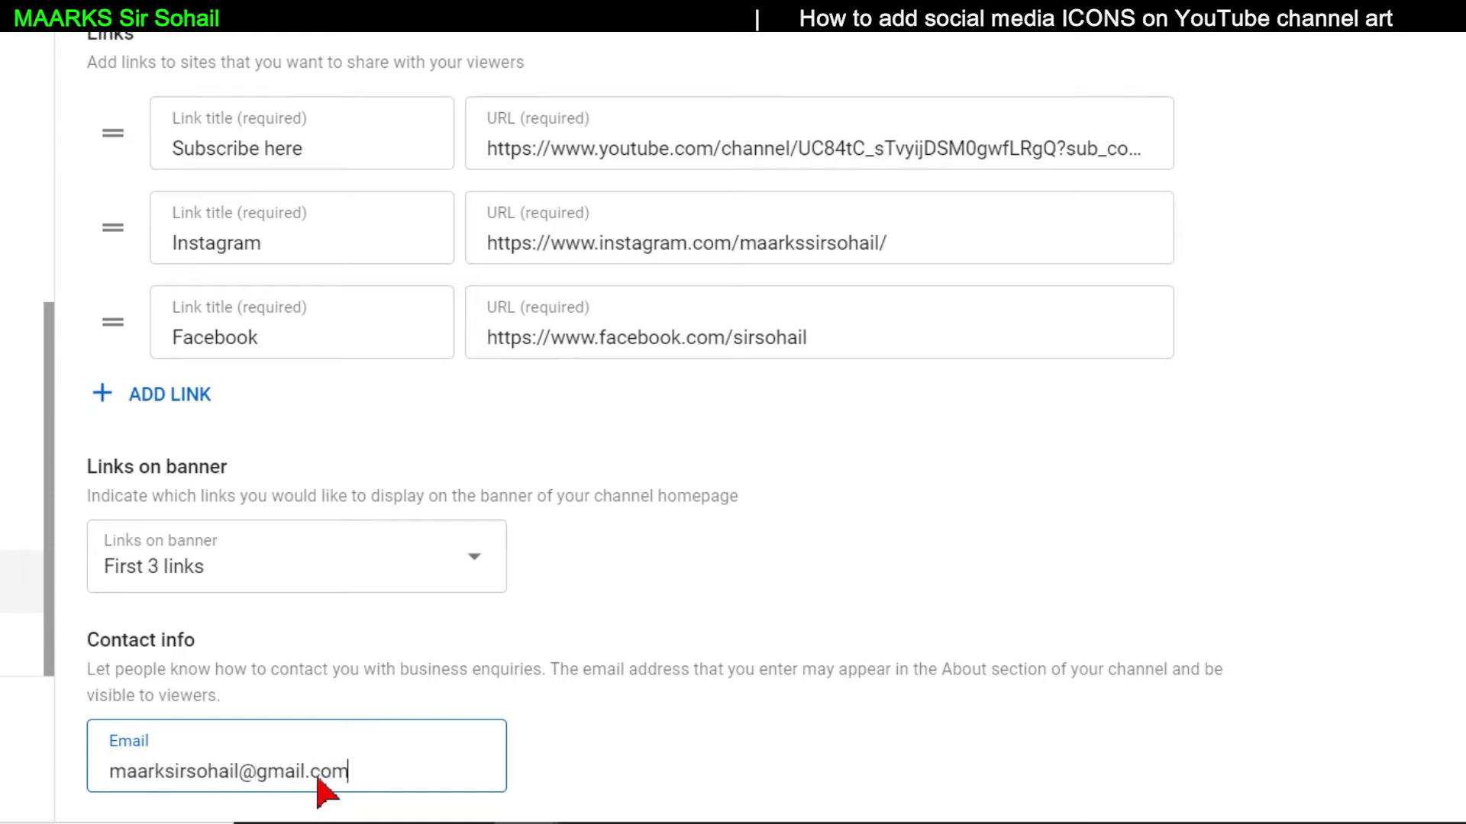
scroll(1129, 500, up, 6)
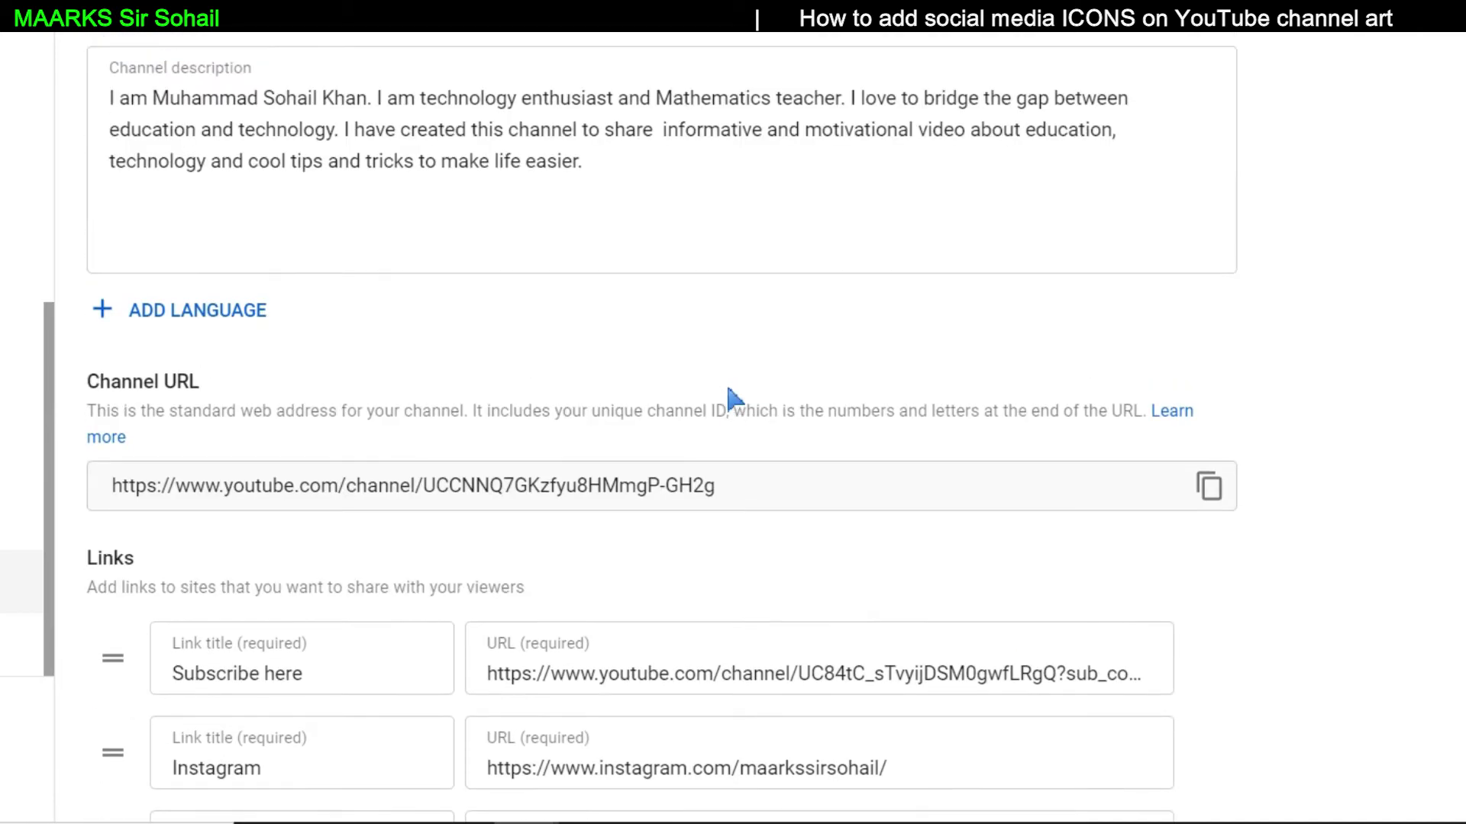
scroll(733, 399, down, 3)
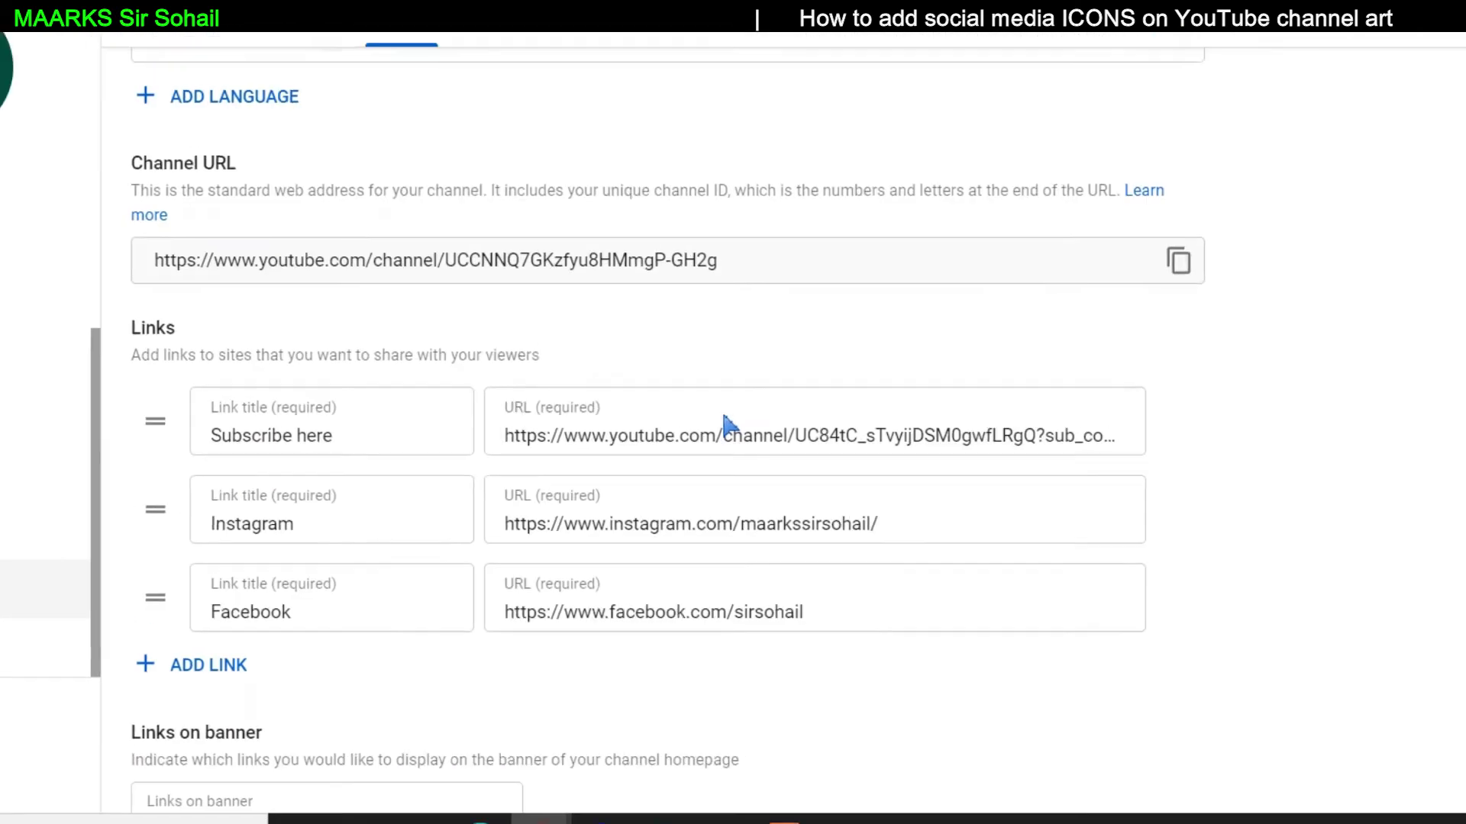
scroll(726, 422, up, 2)
scroll(725, 422, down, 2)
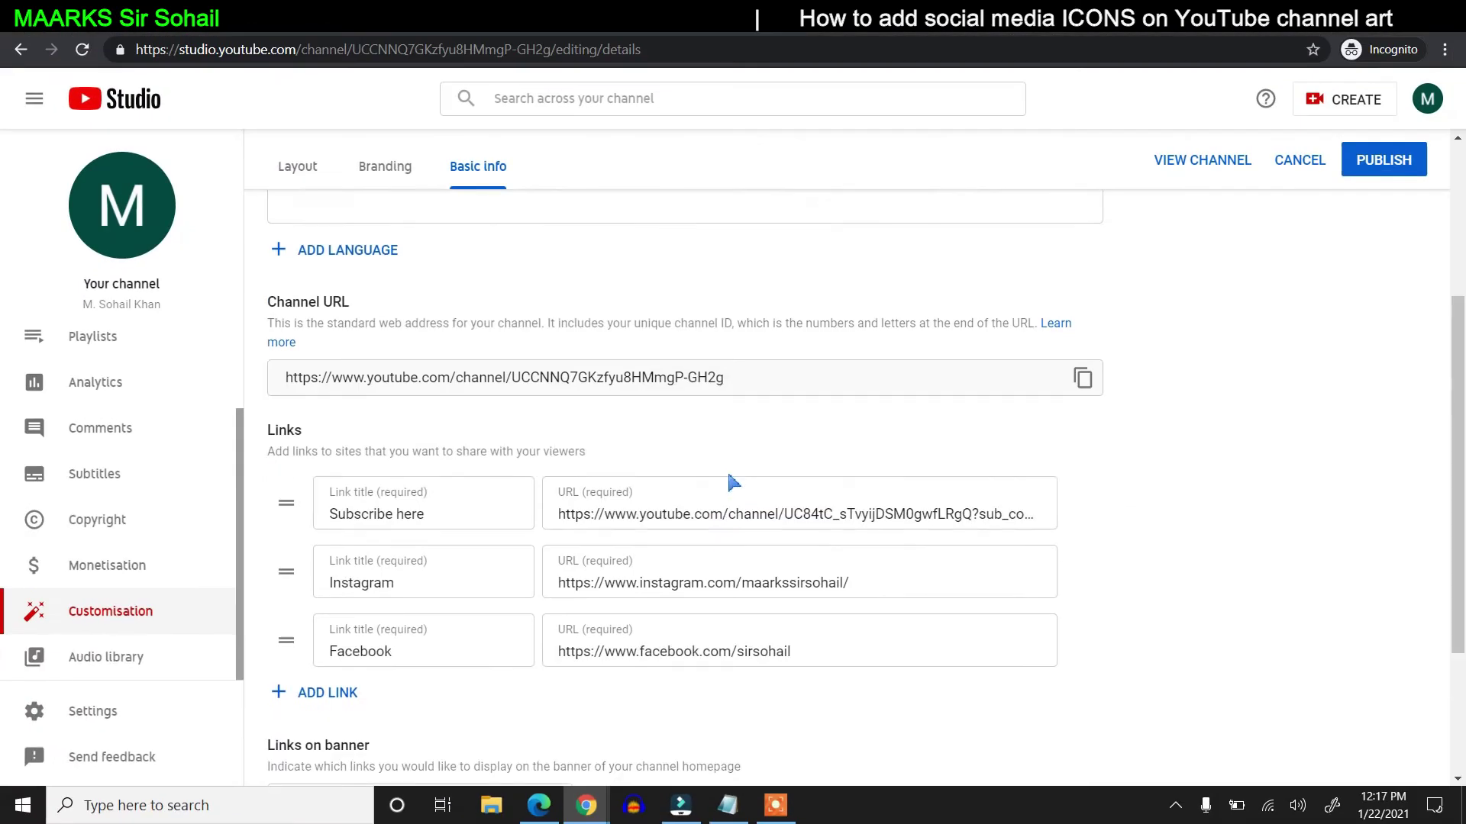
scroll(725, 422, up, 2)
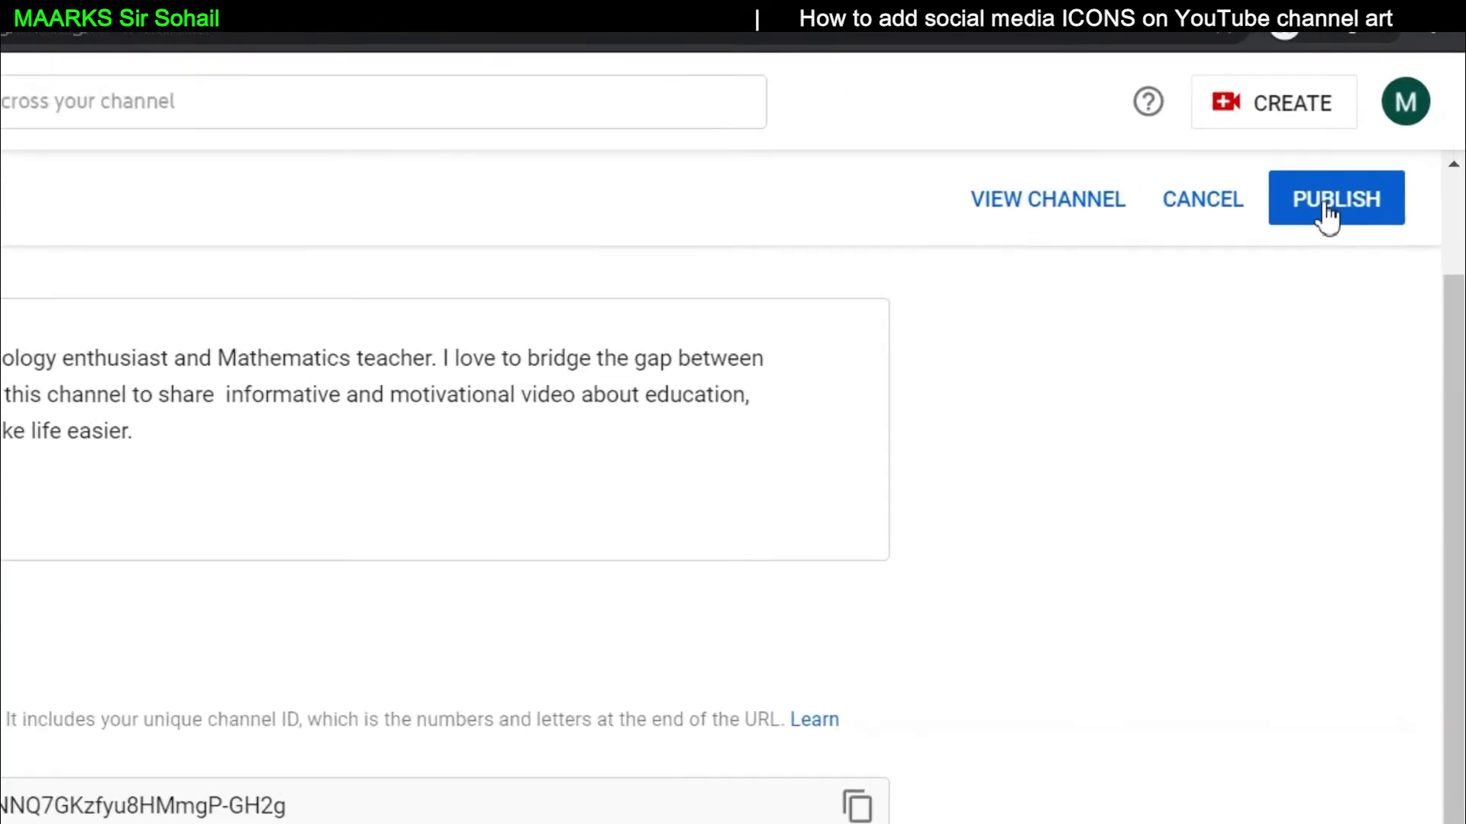
click(1373, 163)
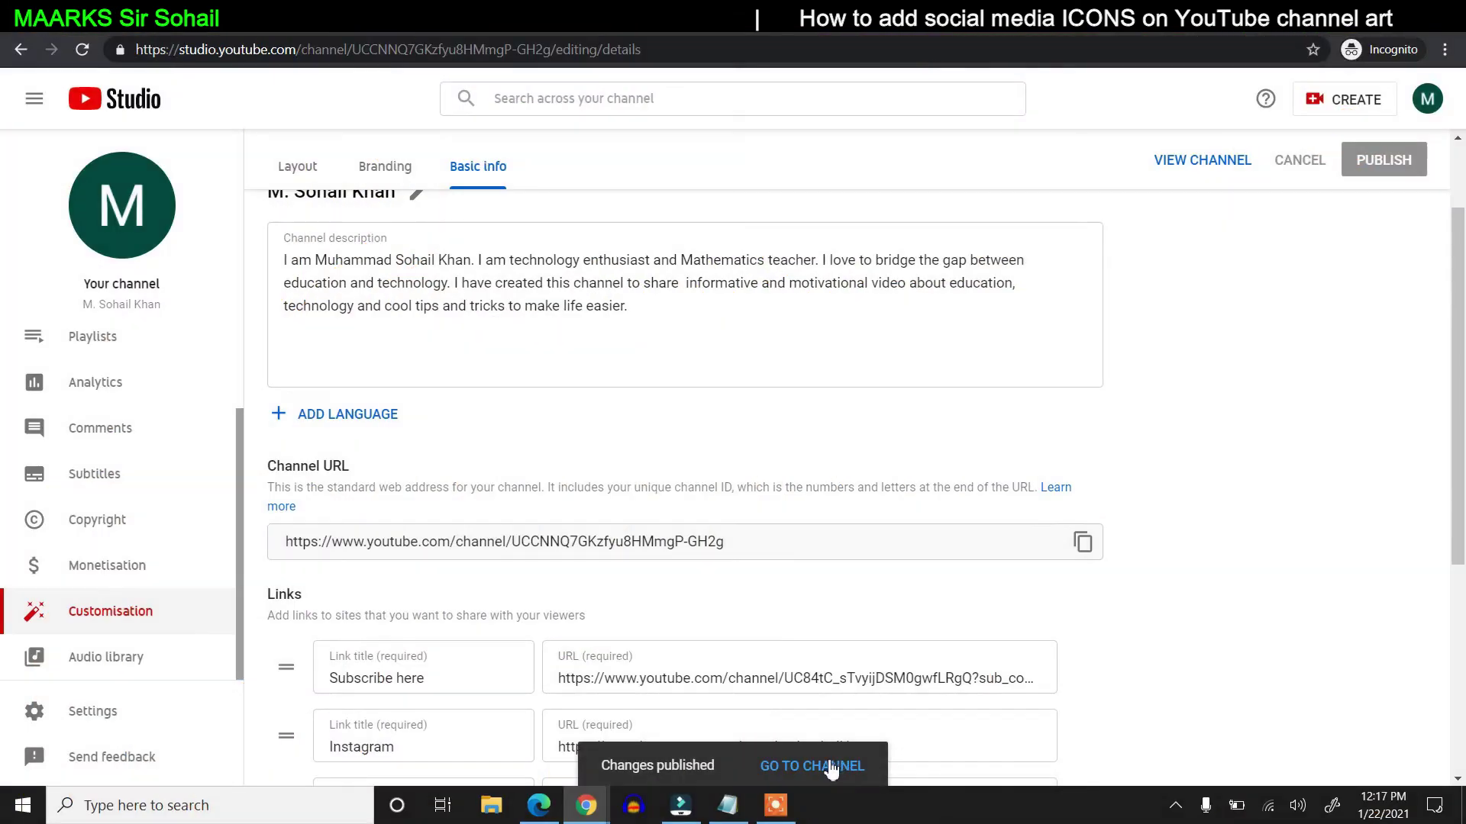
- Open the channel's public About page and reveal the business email address
click(839, 766)
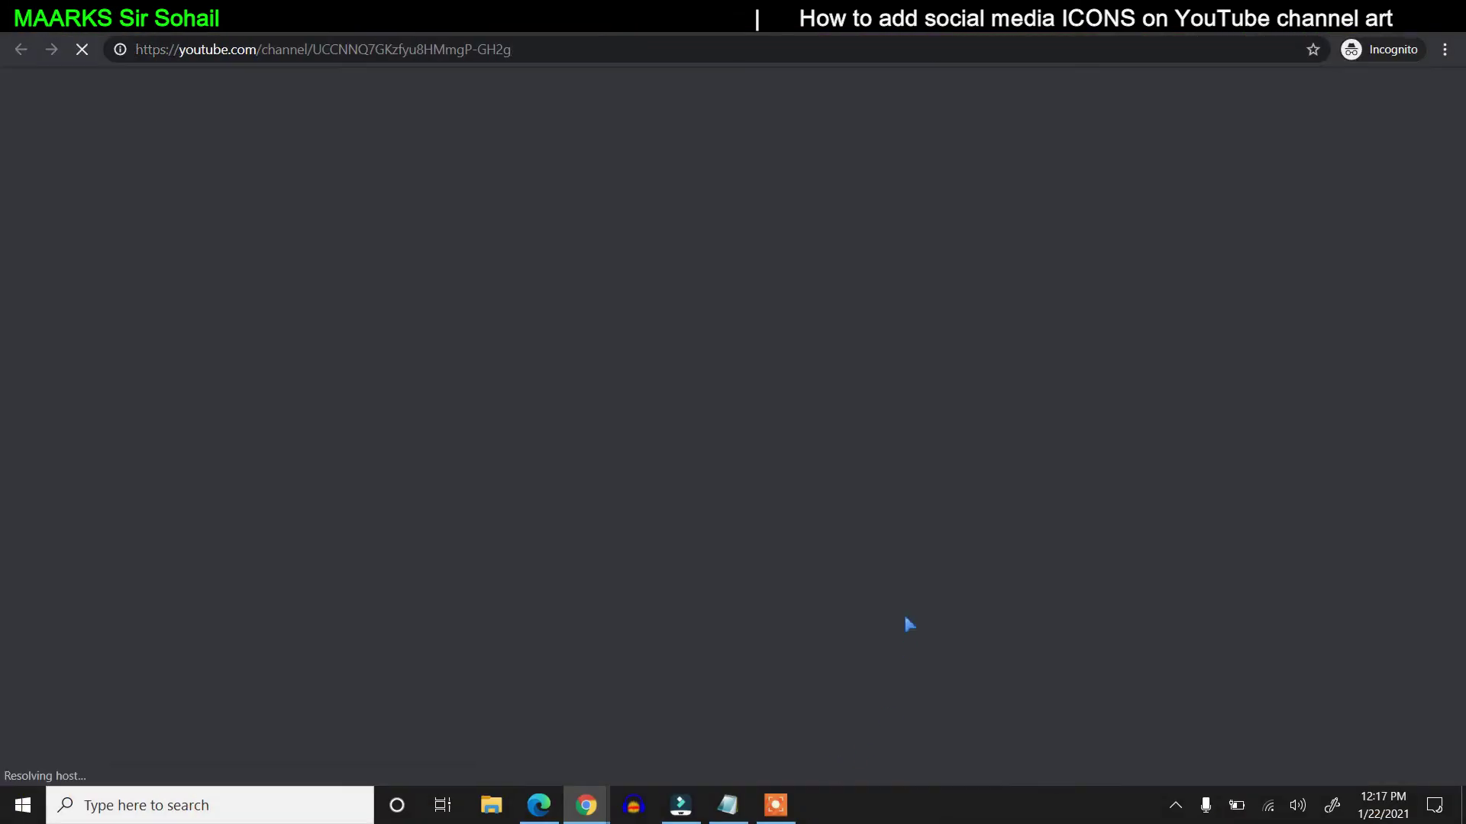
click(975, 253)
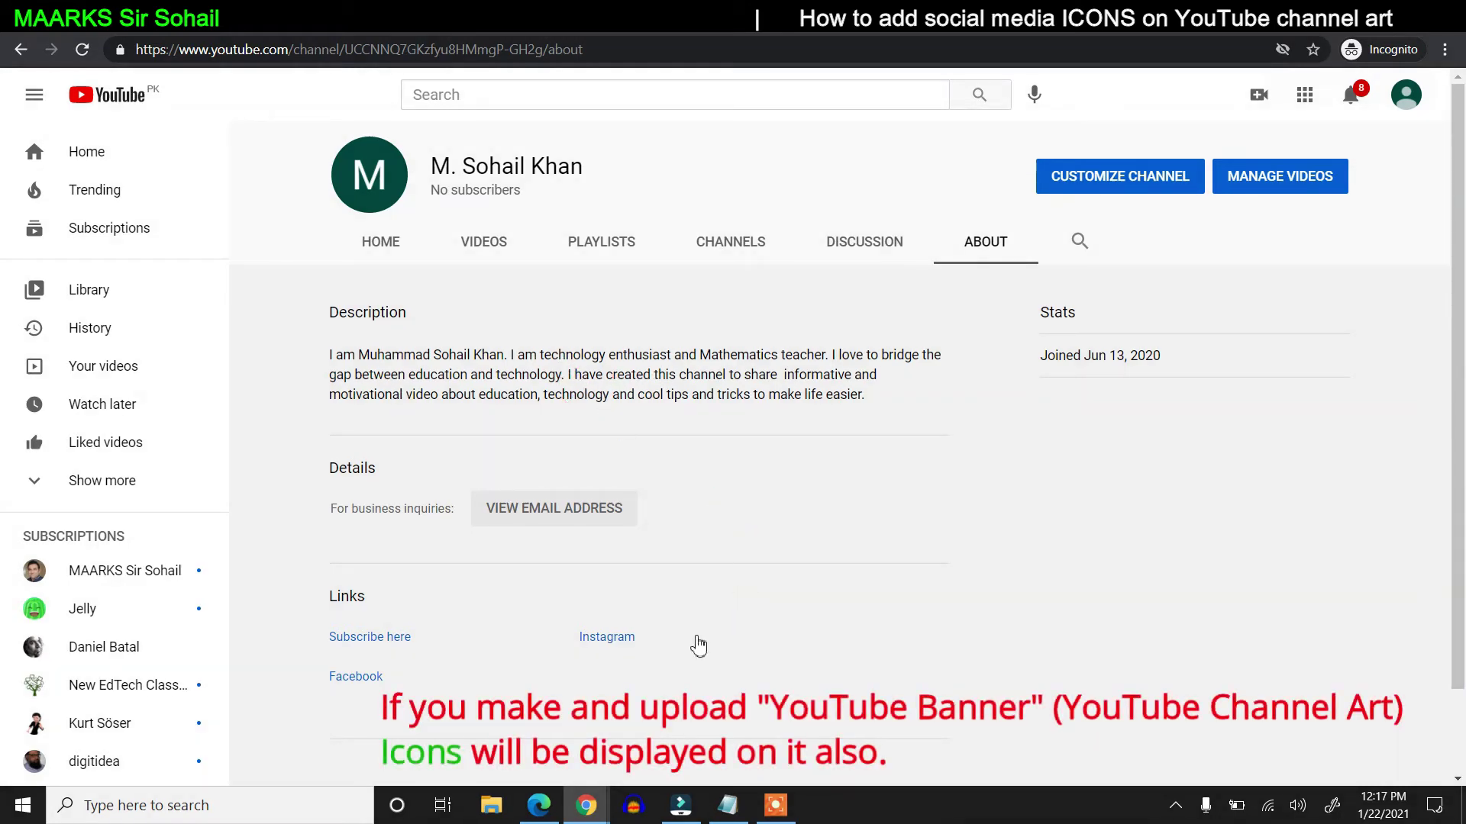
click(571, 526)
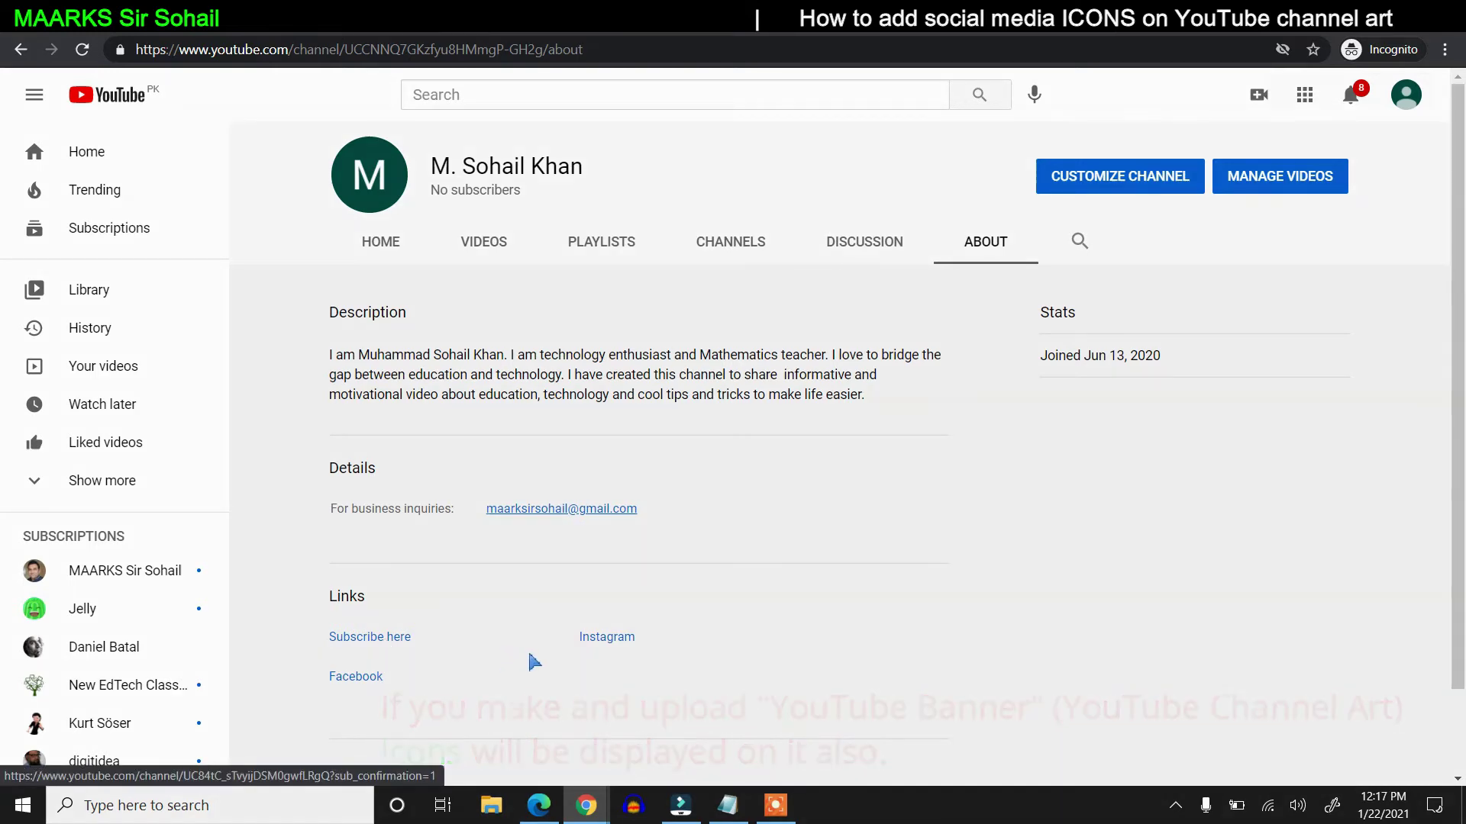
- Test the Instagram and Subscribe here links from the About page
click(600, 641)
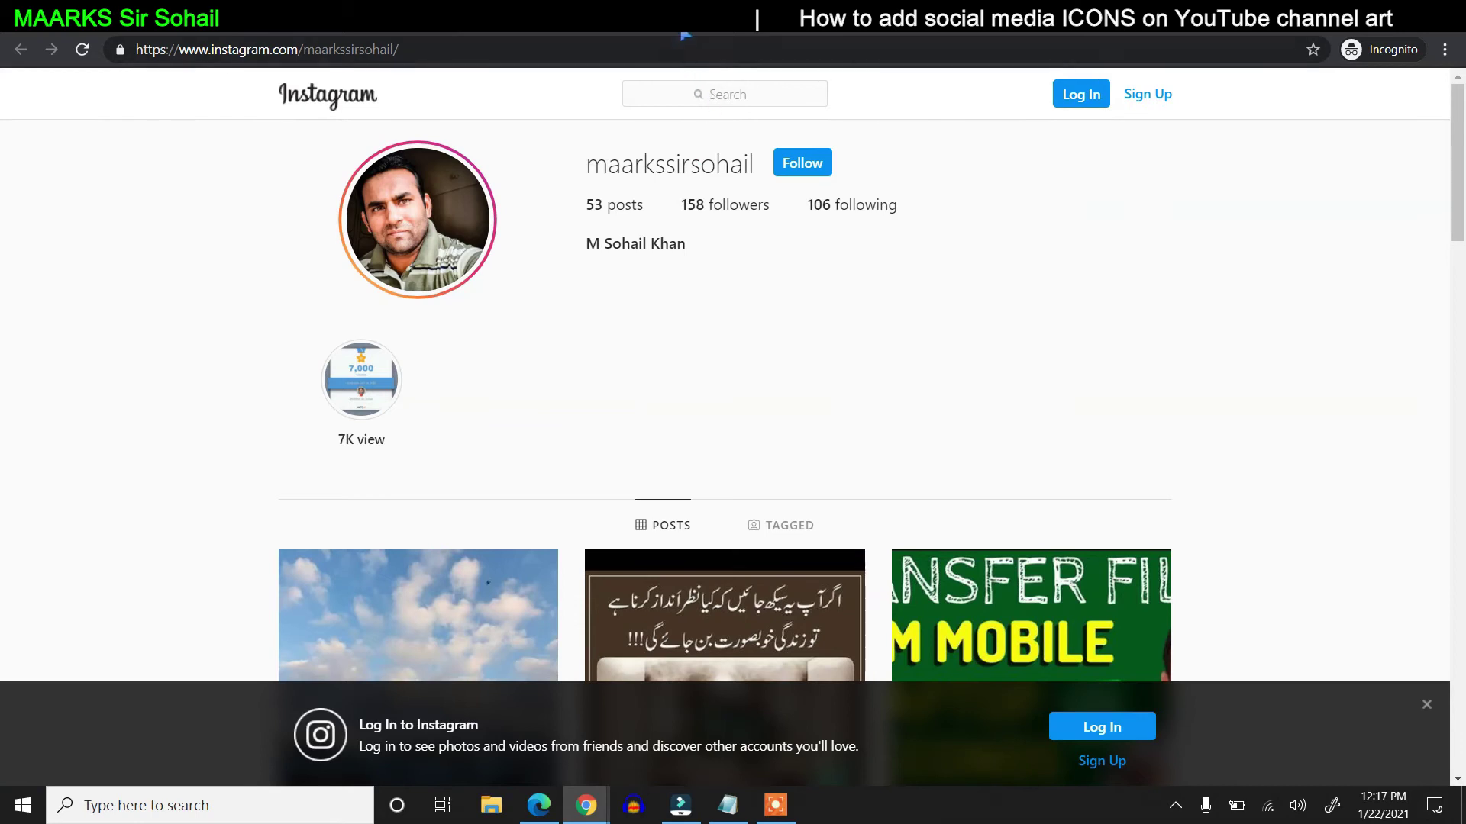
key(ctrl+w)
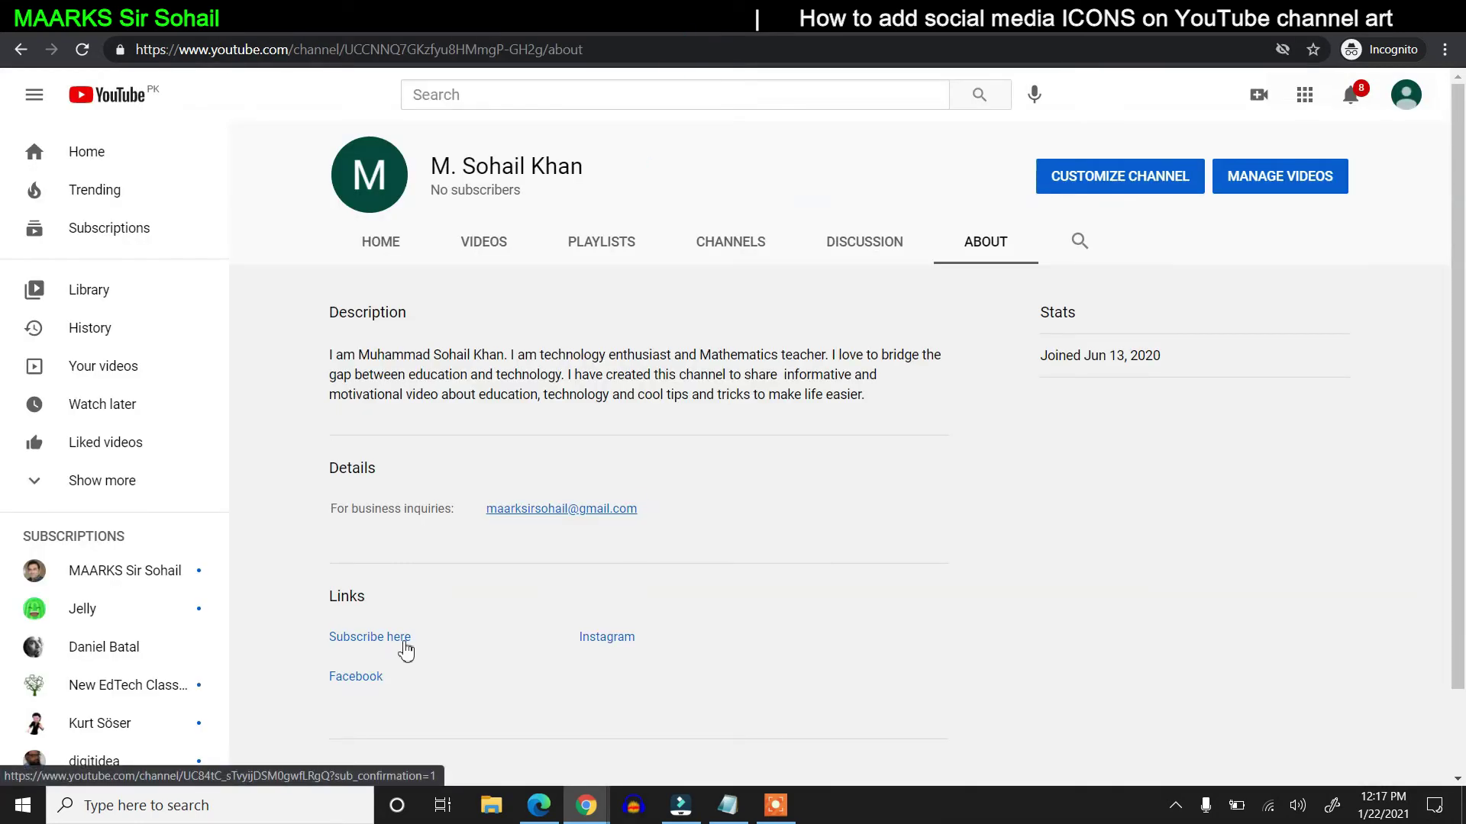
click(406, 645)
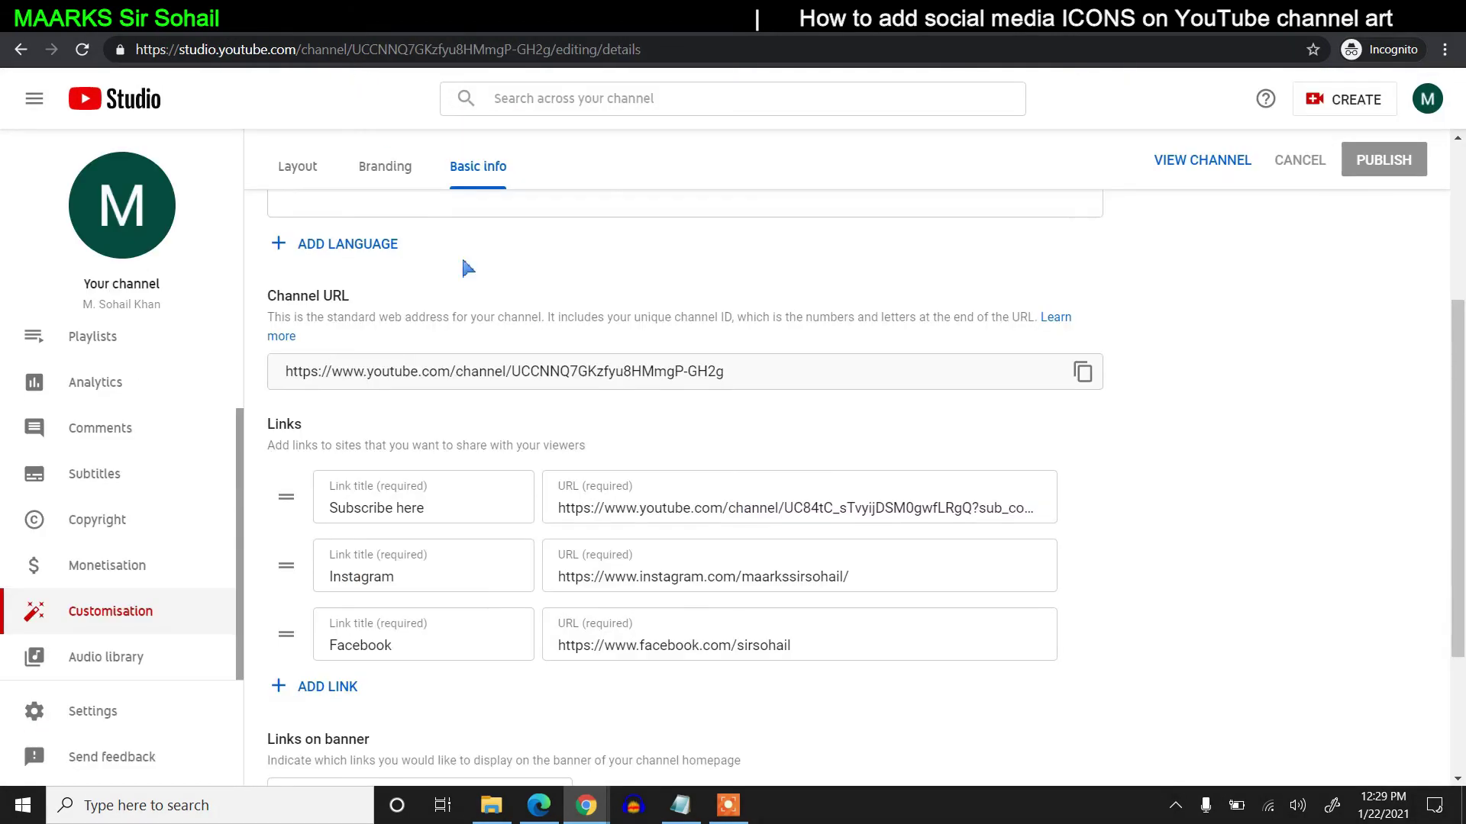
scroll(721, 504, down, 1)
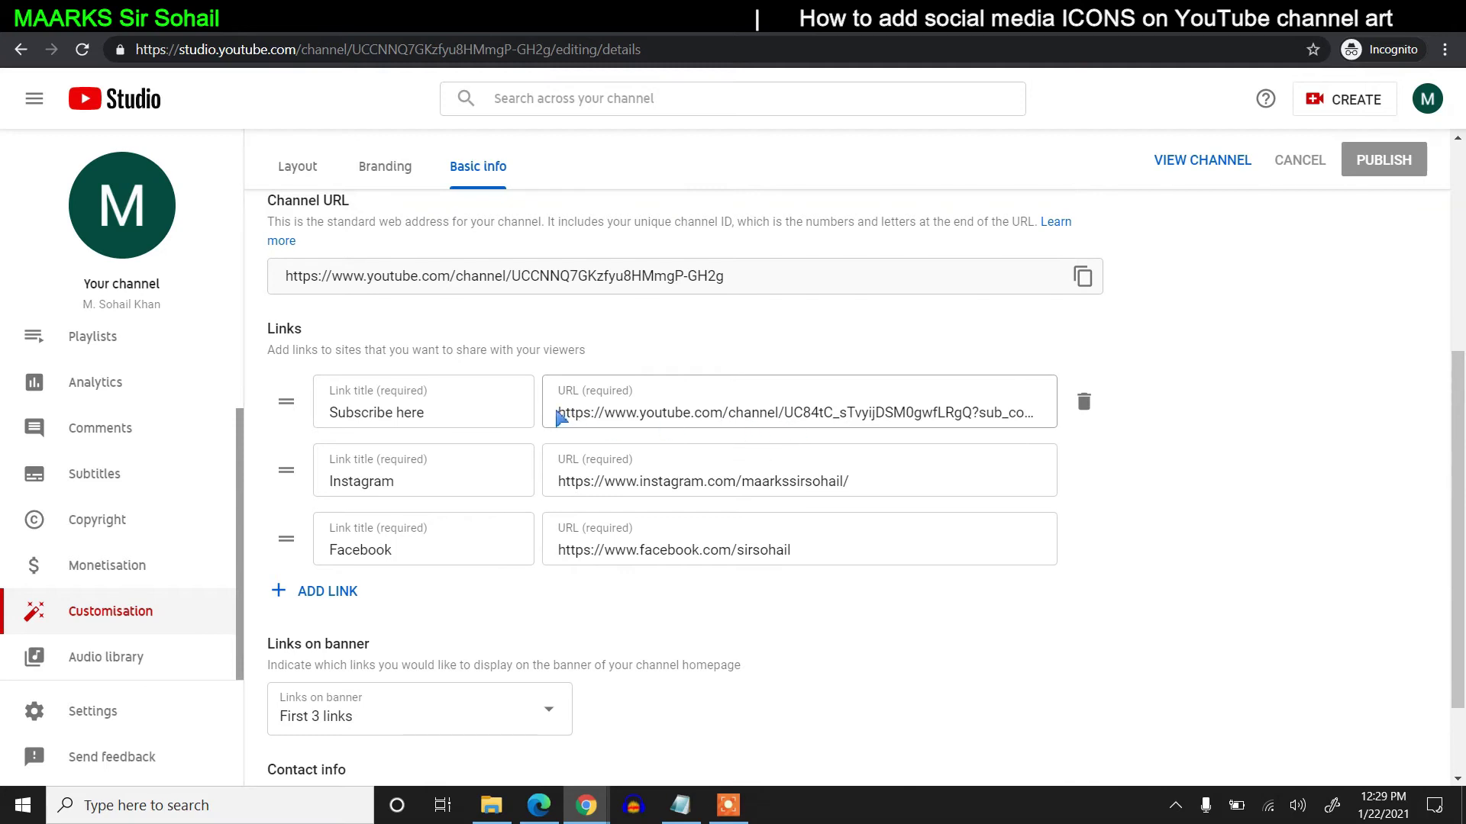
- Inspect the Subscribe here link address to locate the other channel's ID
click(572, 412)
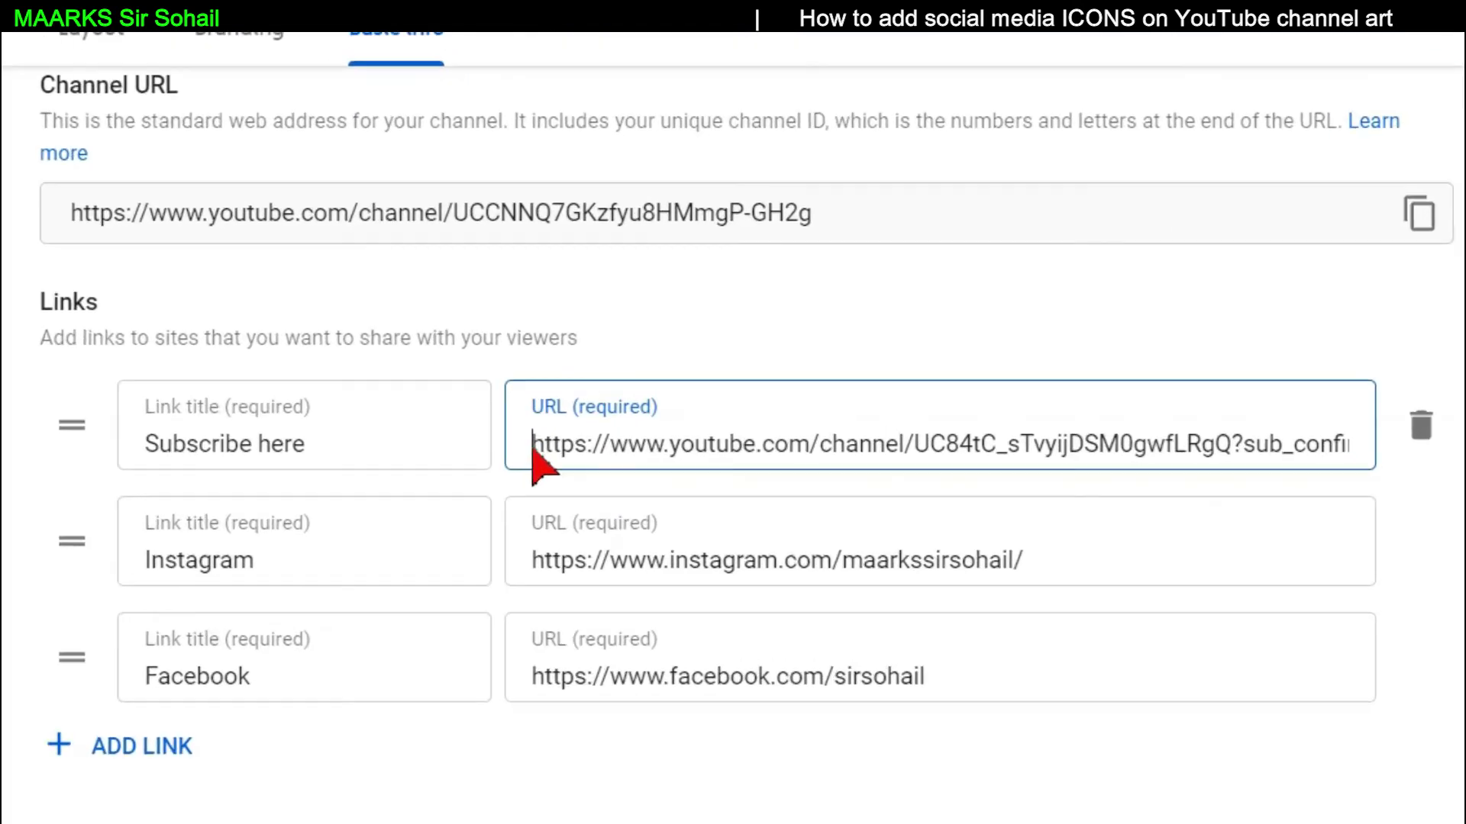
drag(559, 412, 788, 420)
drag(922, 458, 1309, 467)
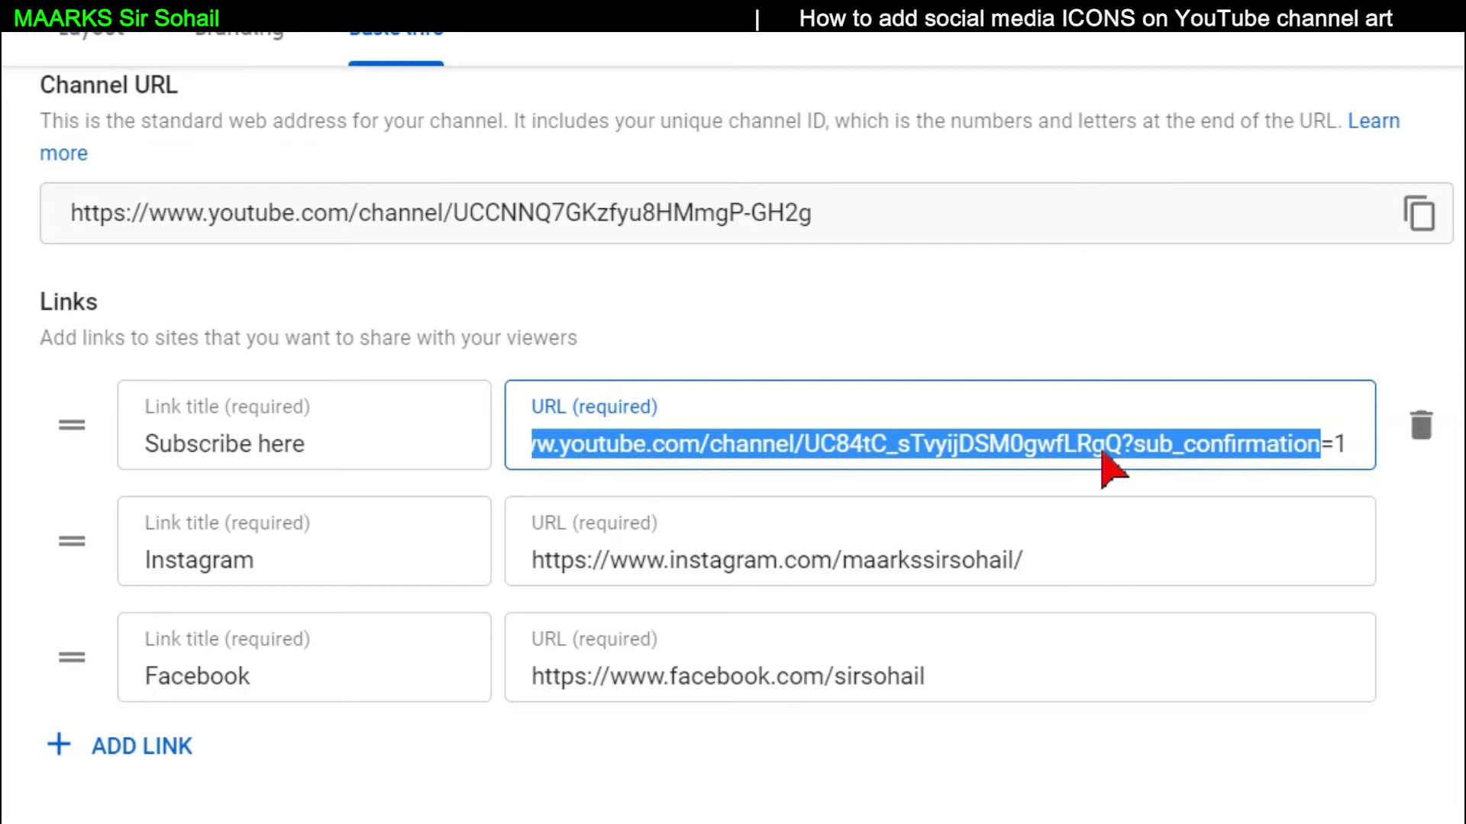
click(851, 450)
scroll(778, 481, up, 2)
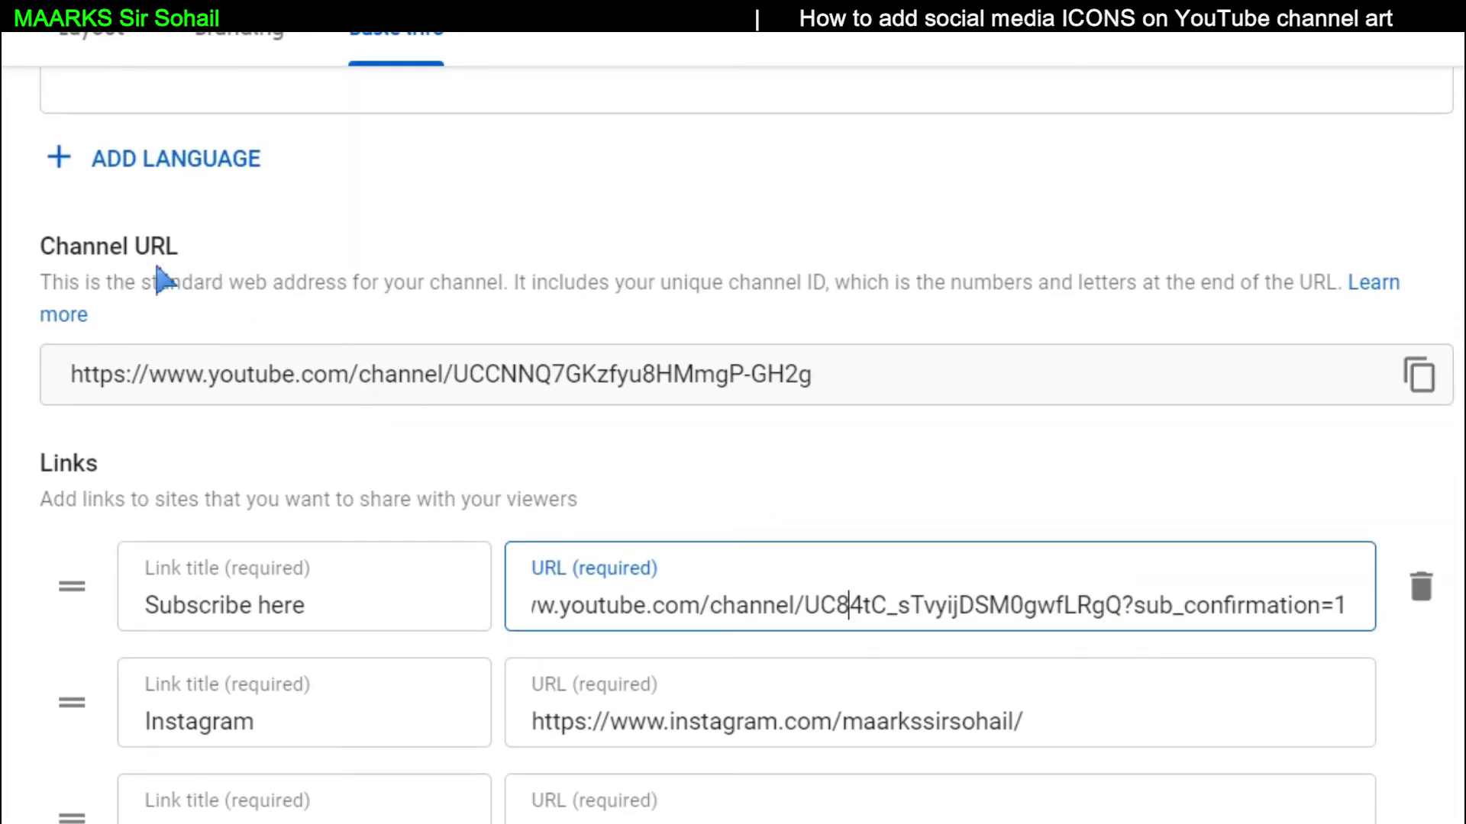
- Copy the channel's own ID from the end of the Channel URL
click(455, 380)
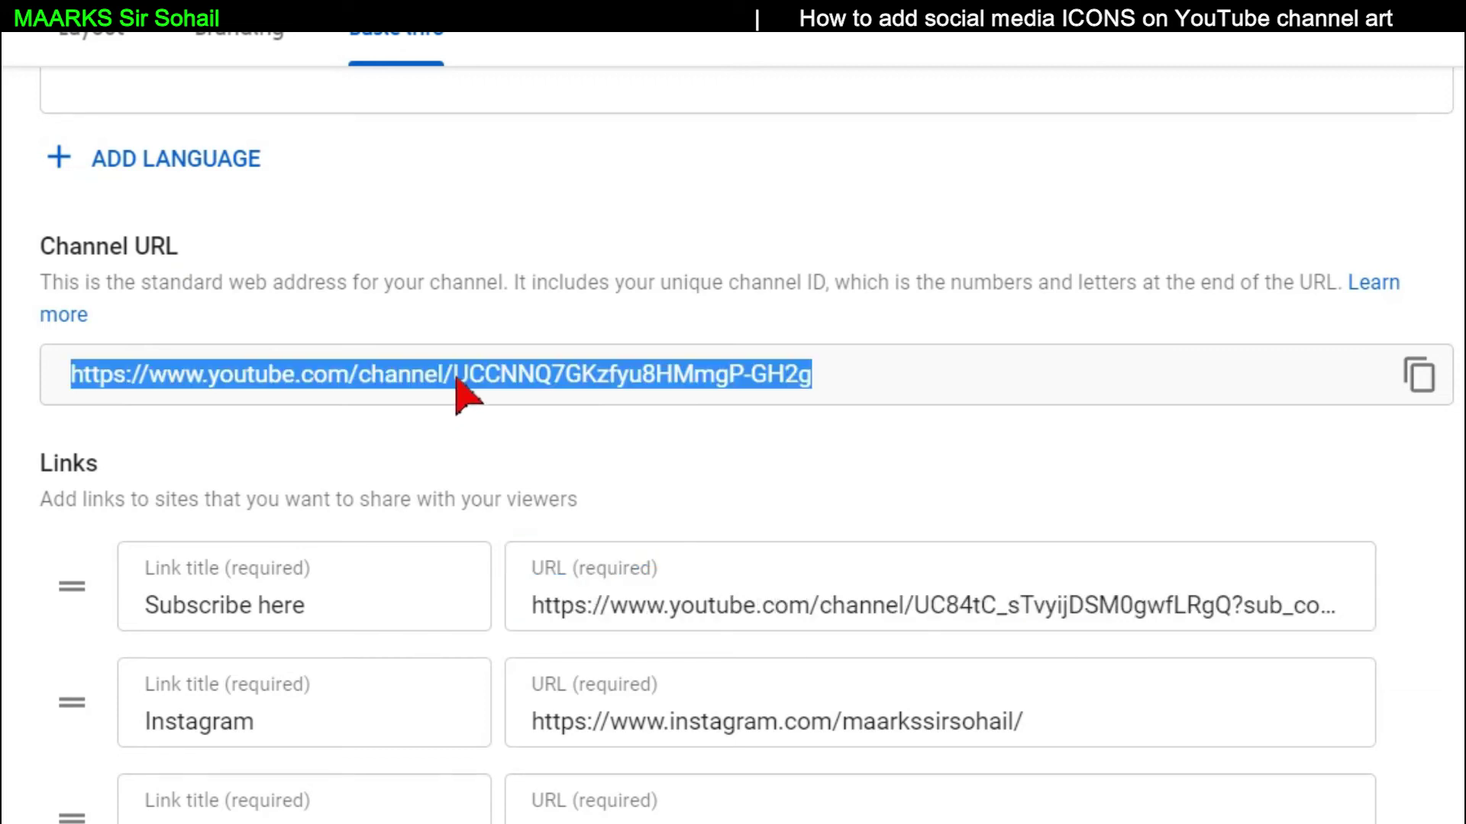
click(467, 379)
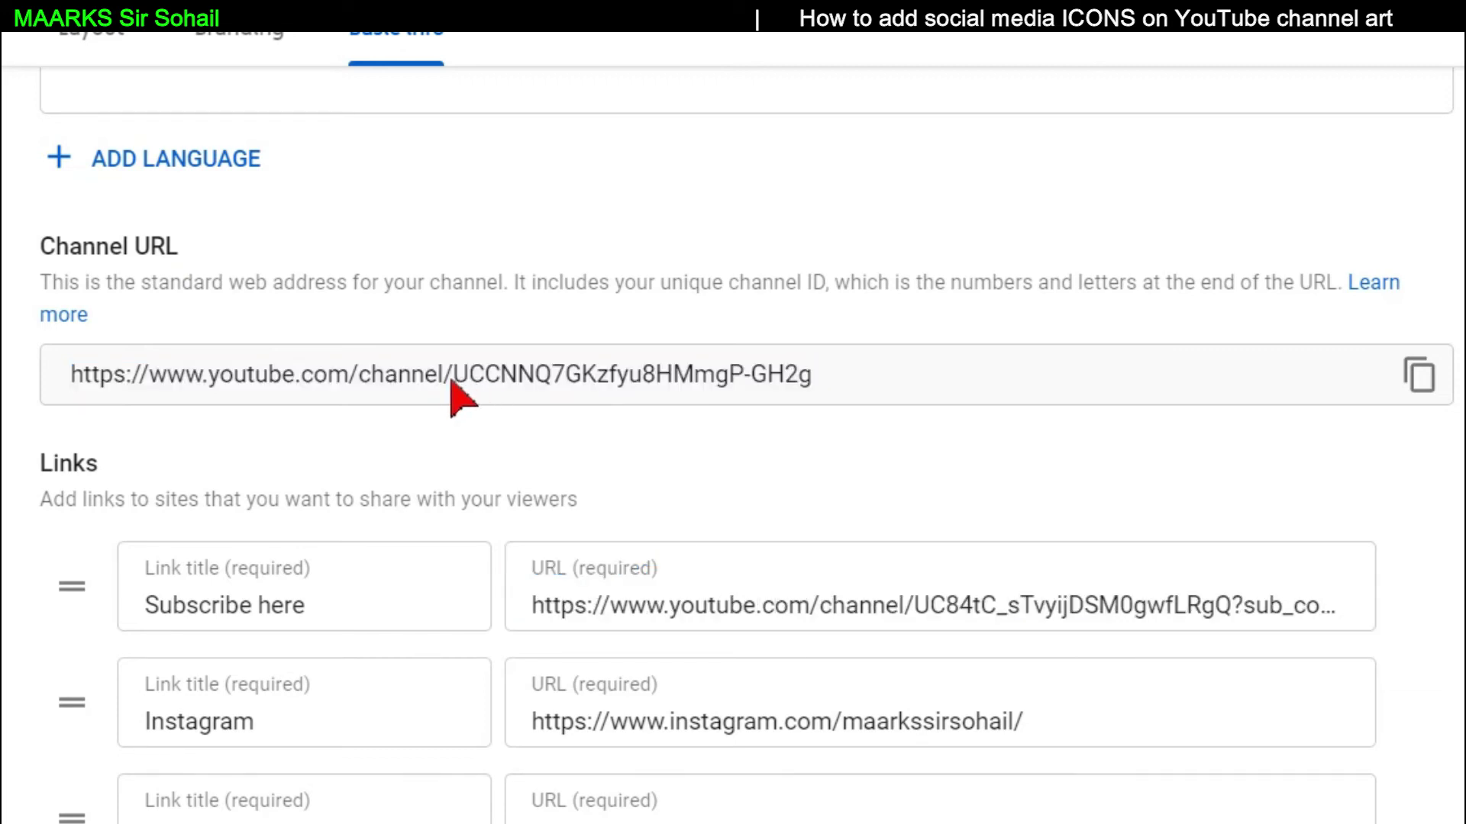
drag(458, 379, 818, 405)
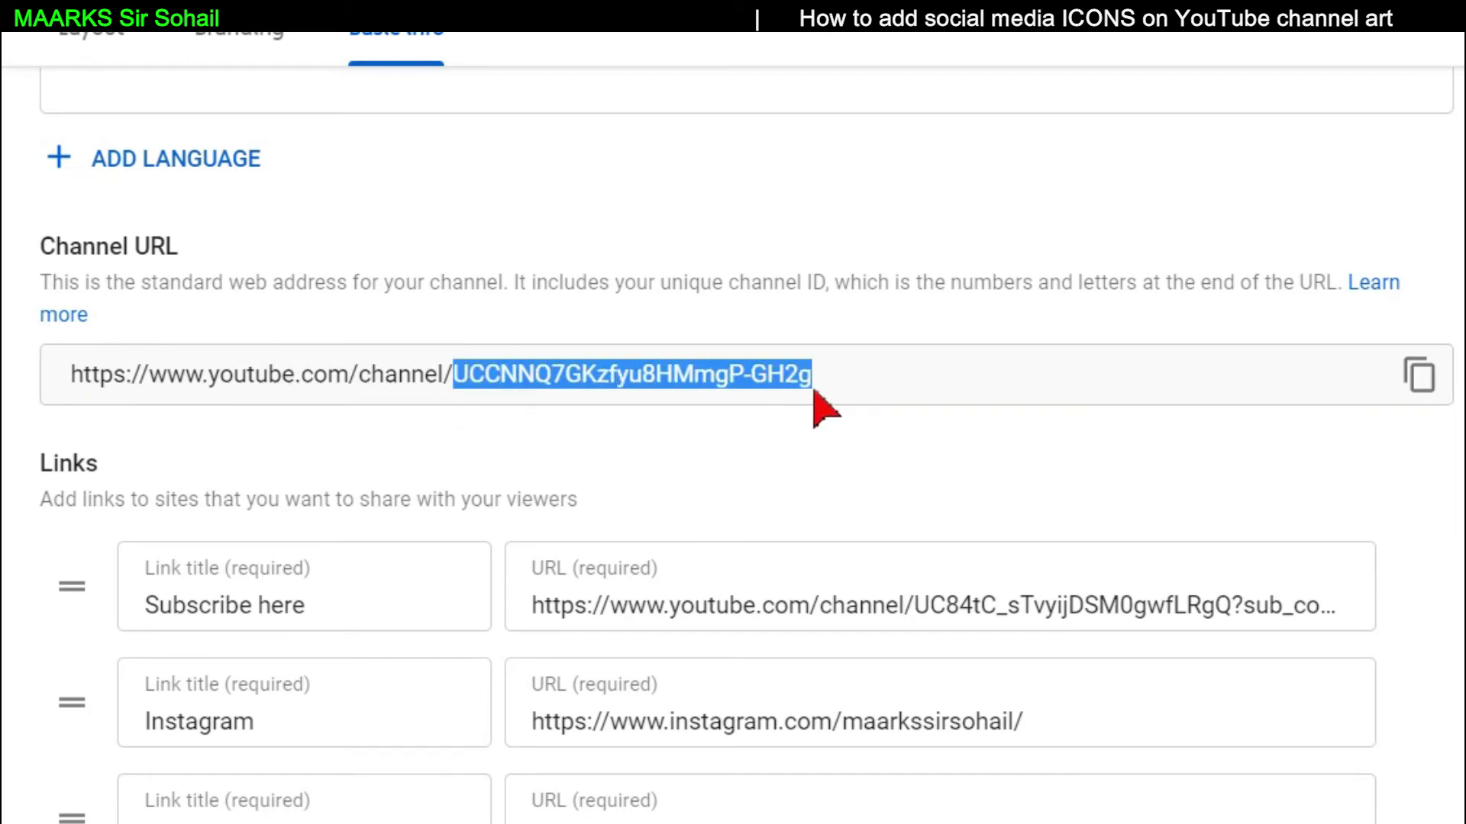
right_click(785, 379)
click(824, 404)
- Replace the old ID in the Subscribe here address with the copied ID and publish
click(916, 607)
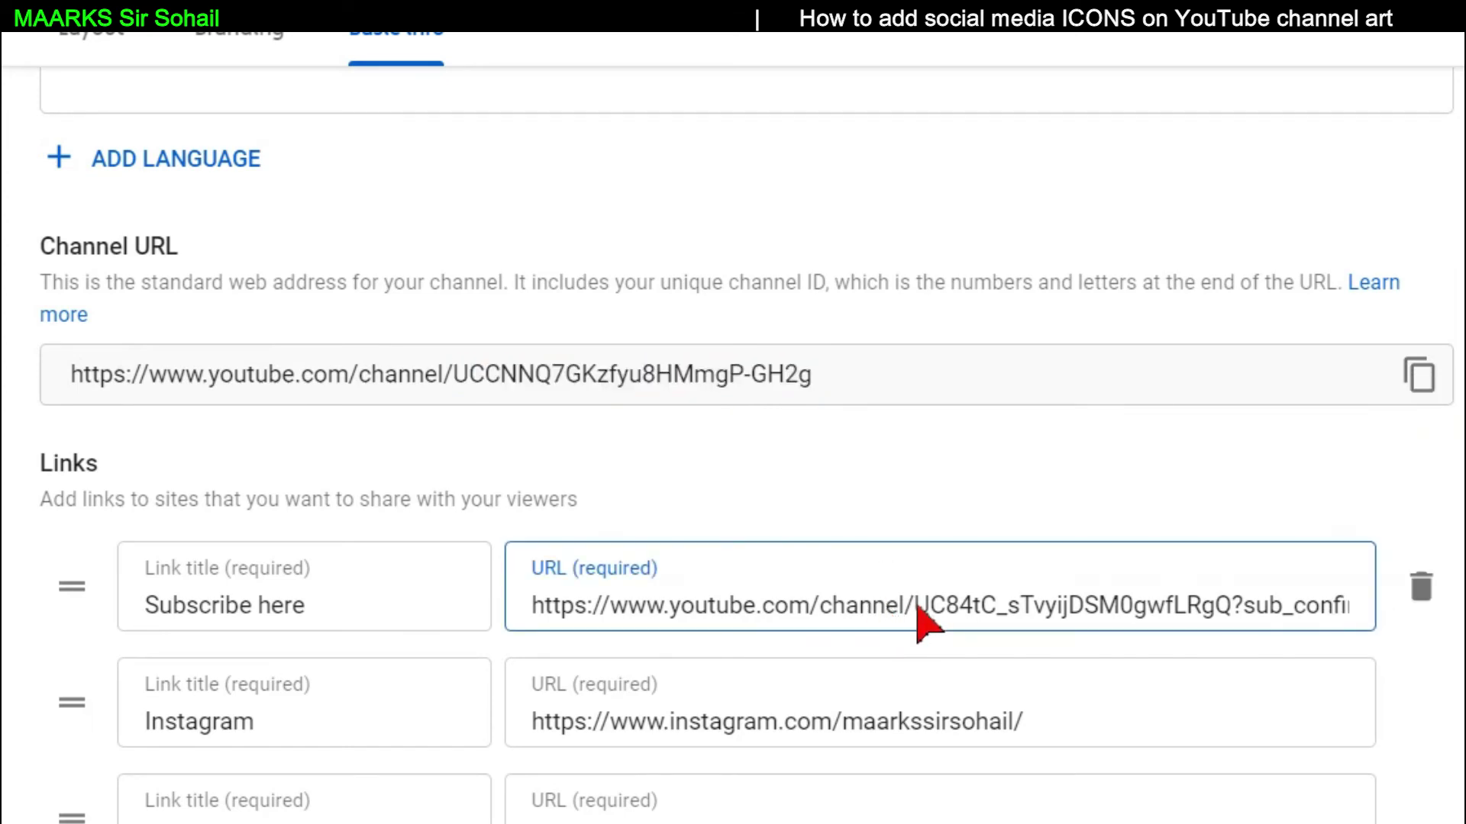
drag(917, 608, 1155, 618)
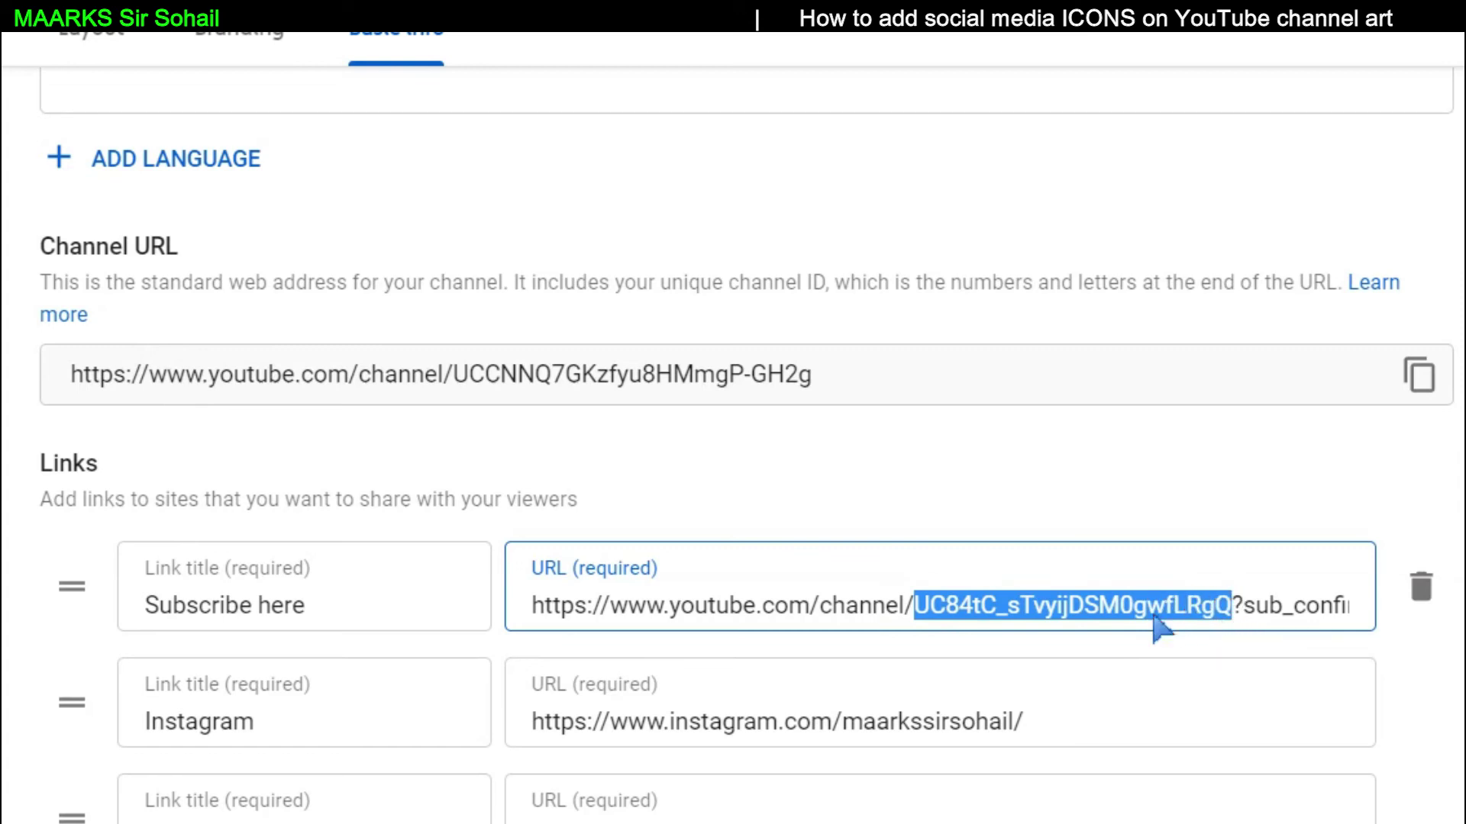
right_click(1156, 618)
click(1179, 261)
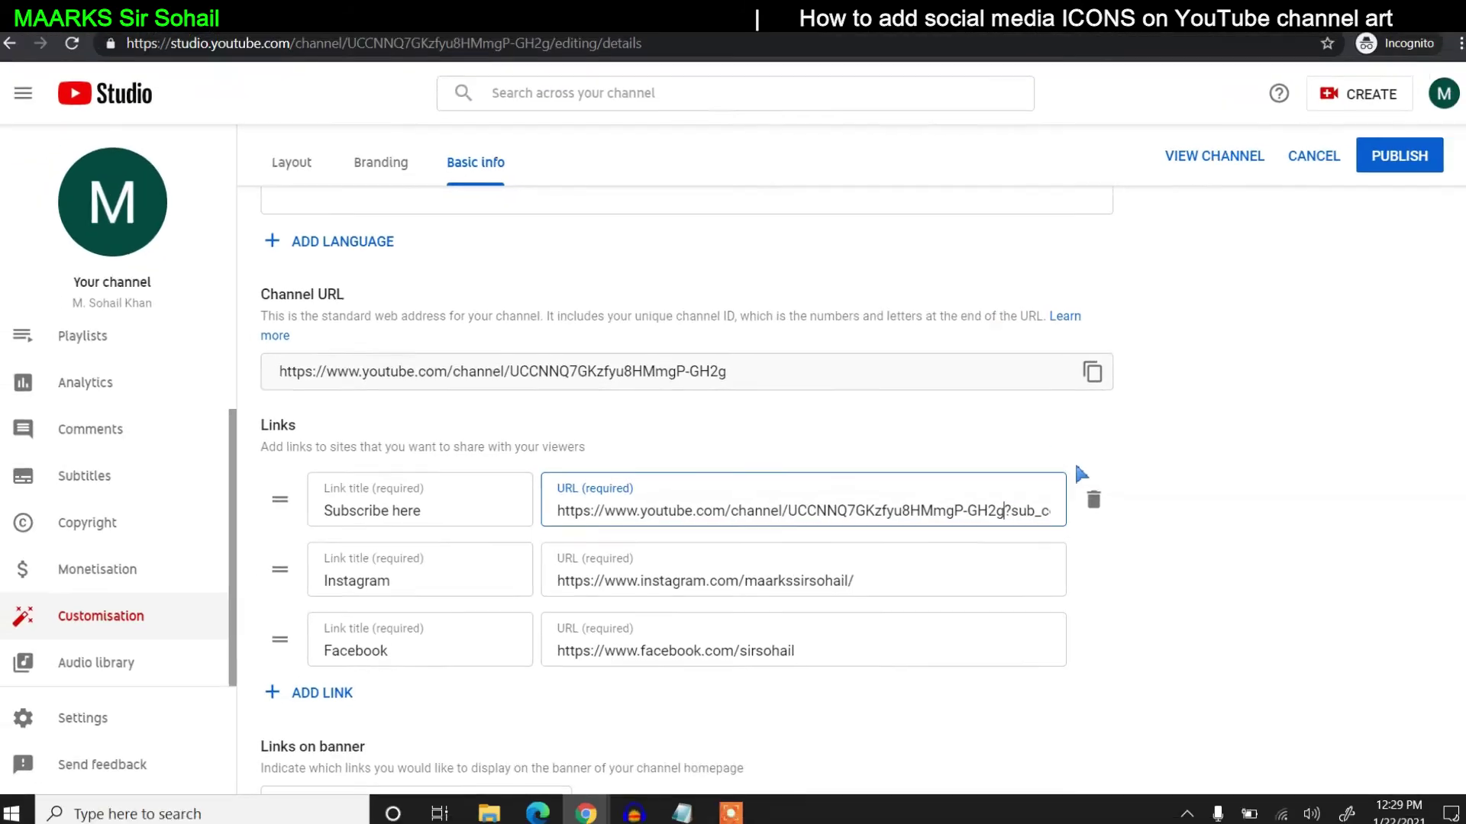
click(1399, 156)
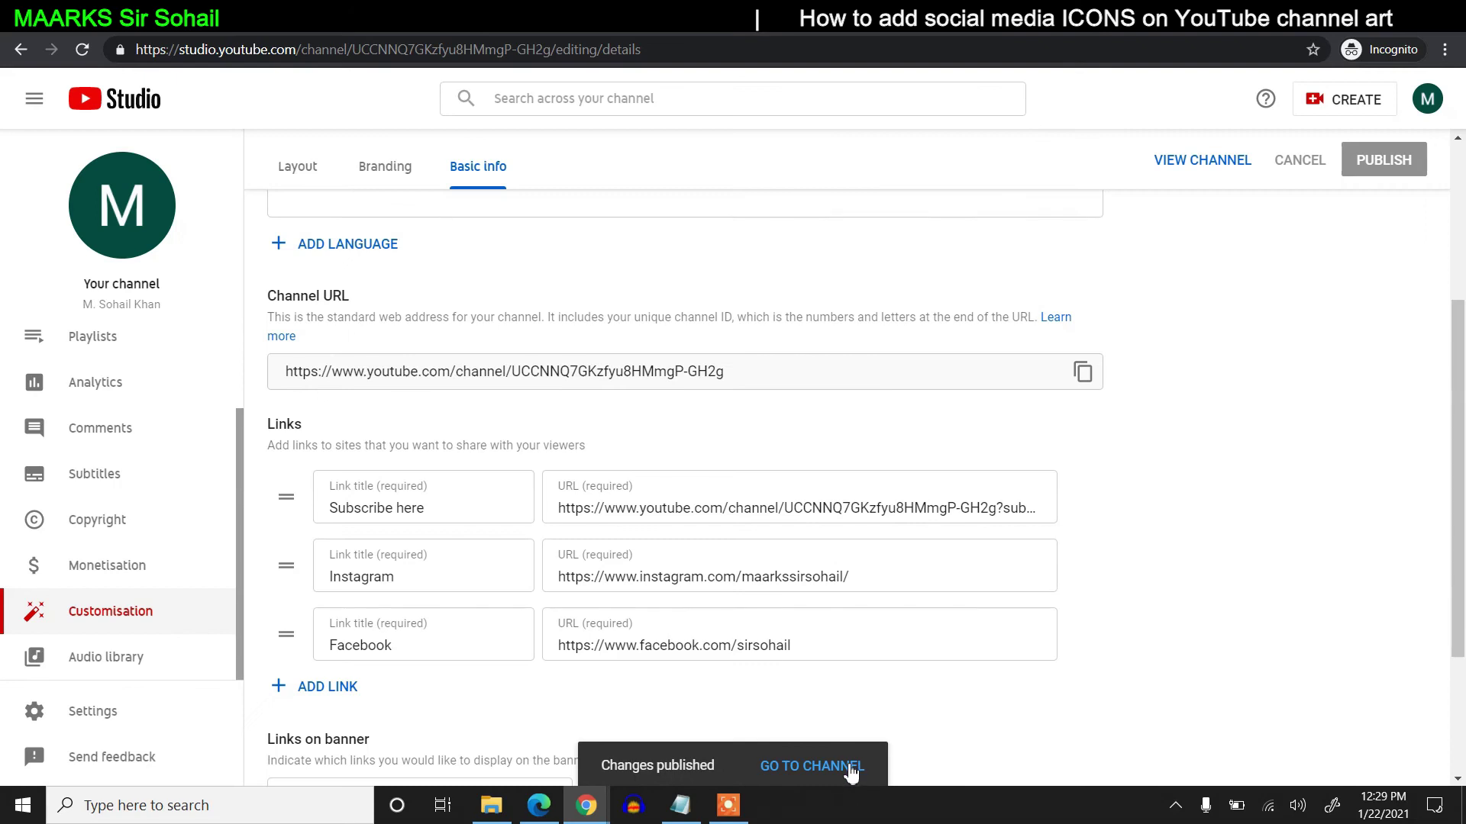
- Follow Subscribe here on the channel's About page and confirm subscribing
click(850, 766)
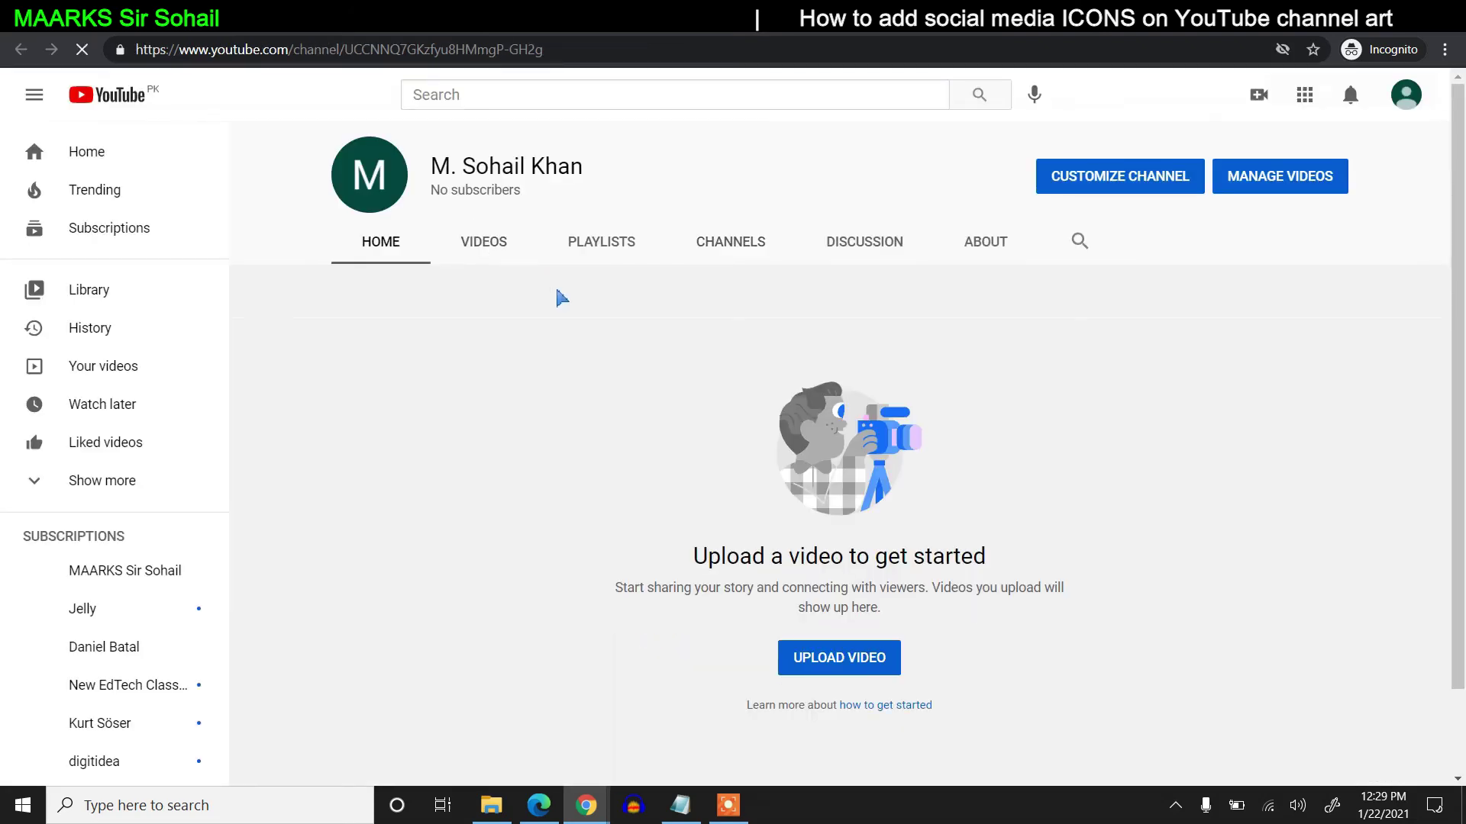
click(977, 242)
scroll(797, 474, down, 1)
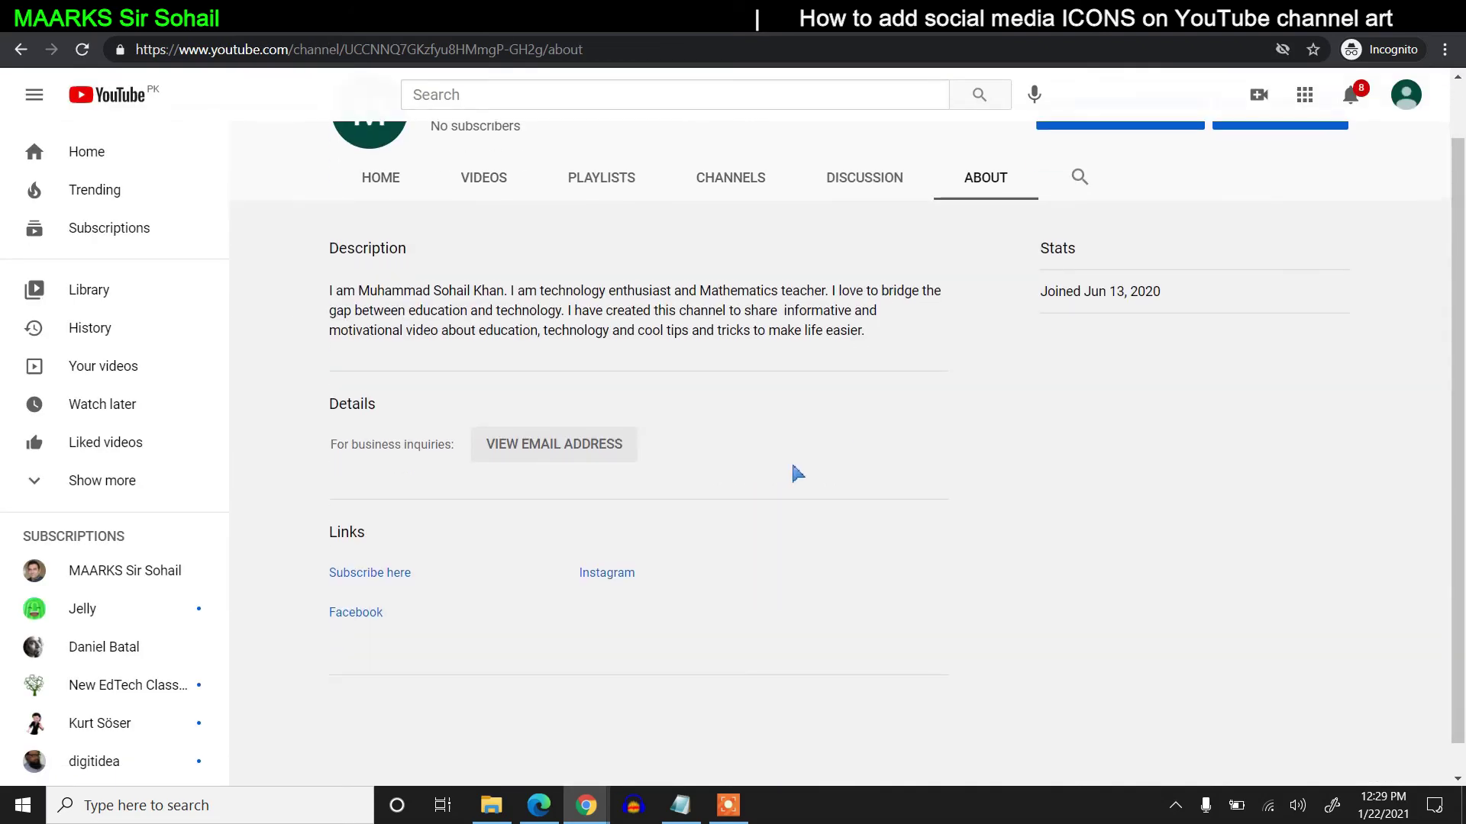
click(405, 539)
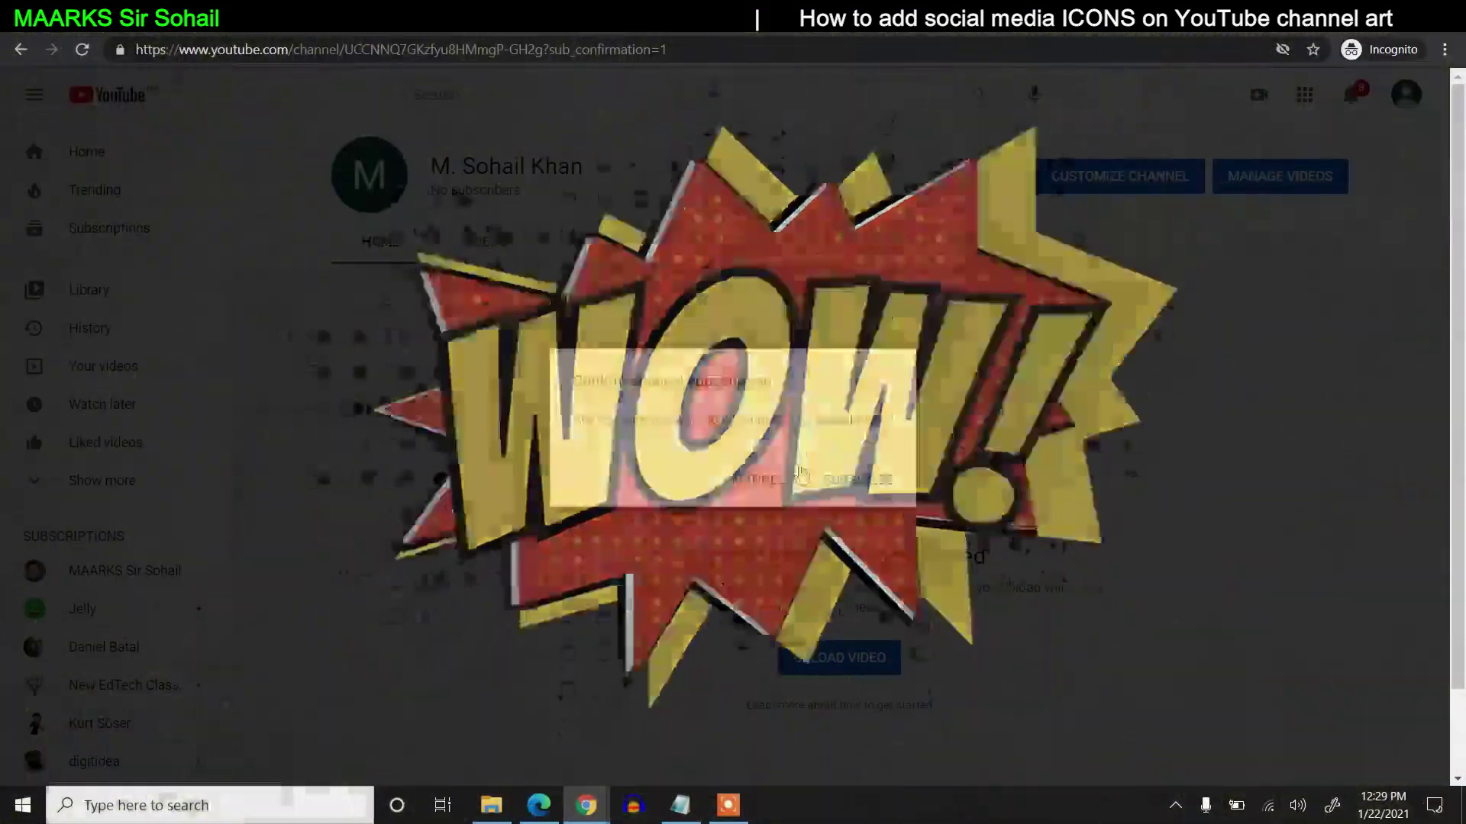
click(874, 487)
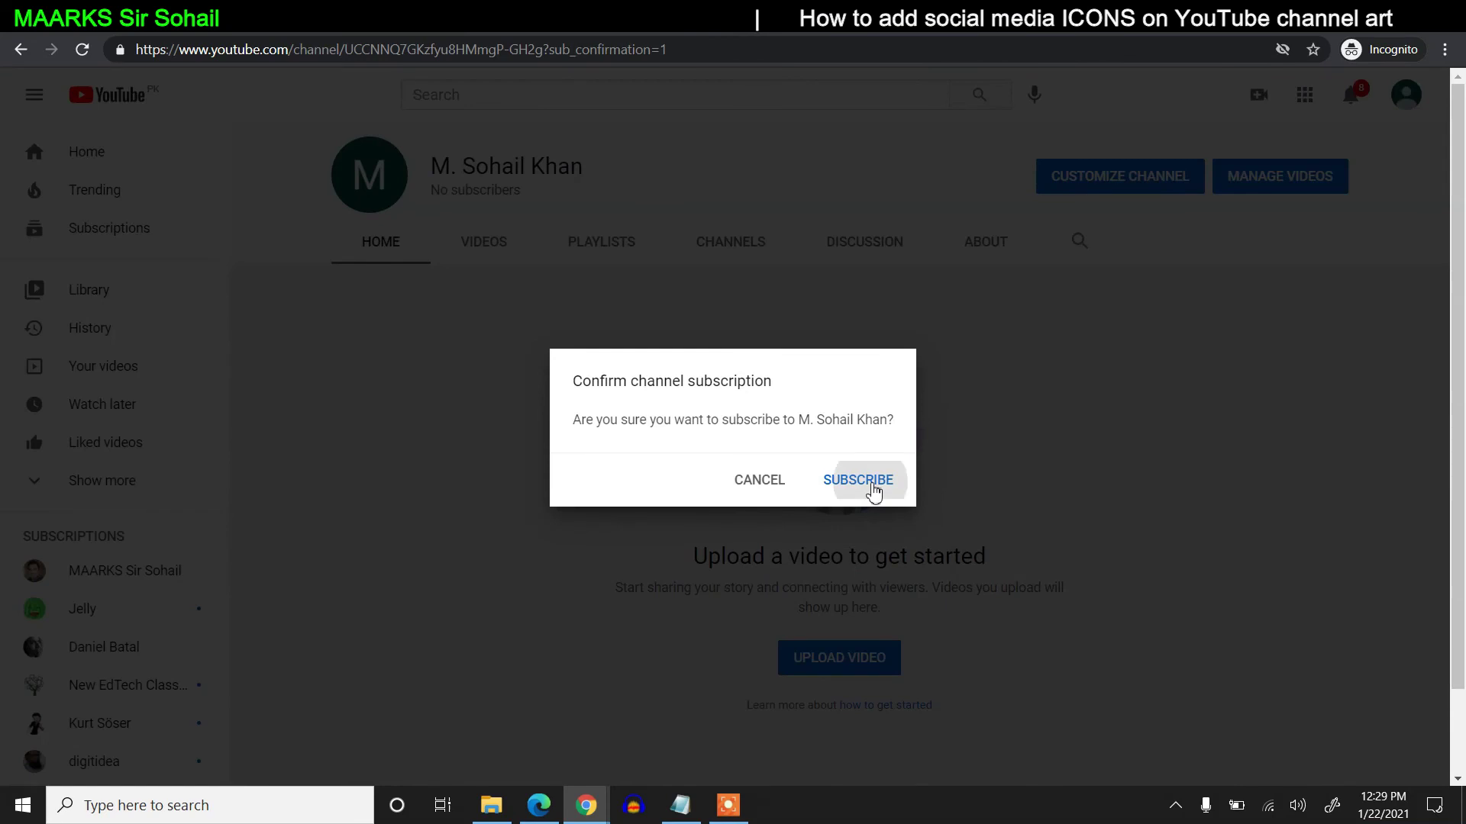